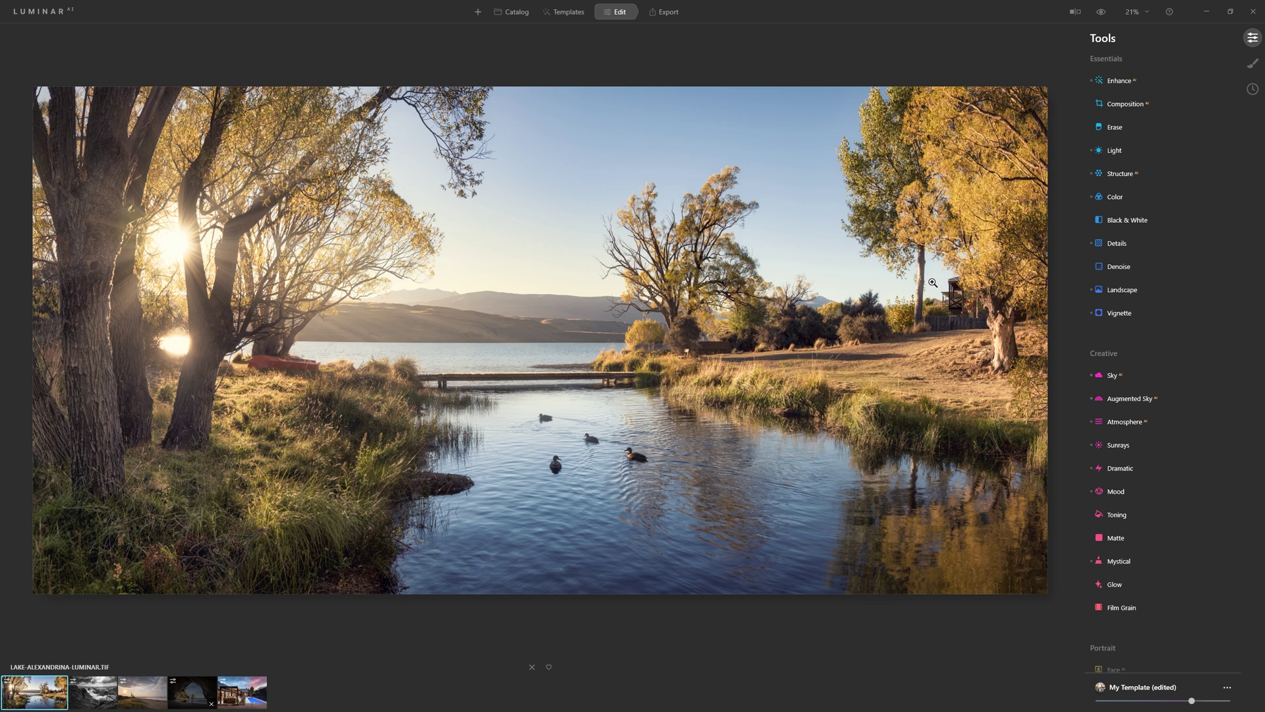
Step: Add a Texture layer in Local Masking and browse to the png logos folder inside the photographer's logo folder
left_click(1252, 65)
left_click(1224, 41)
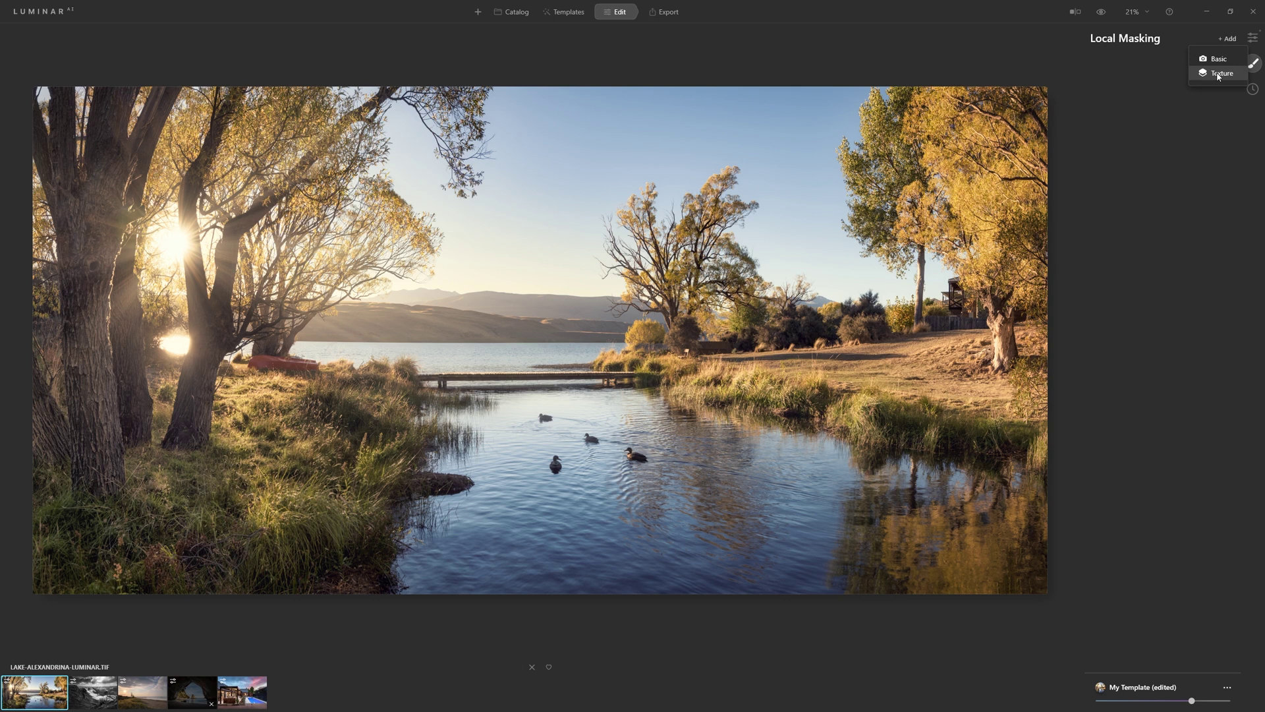
left_click(1217, 73)
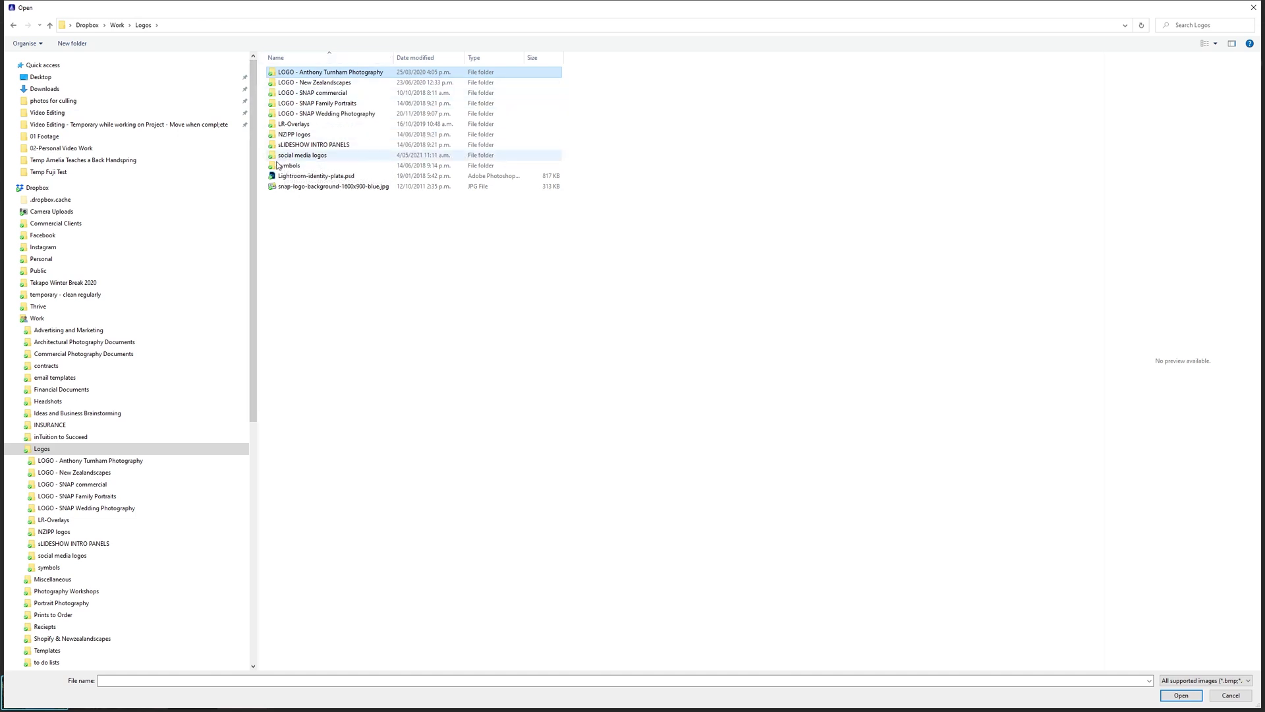
double_click(347, 77)
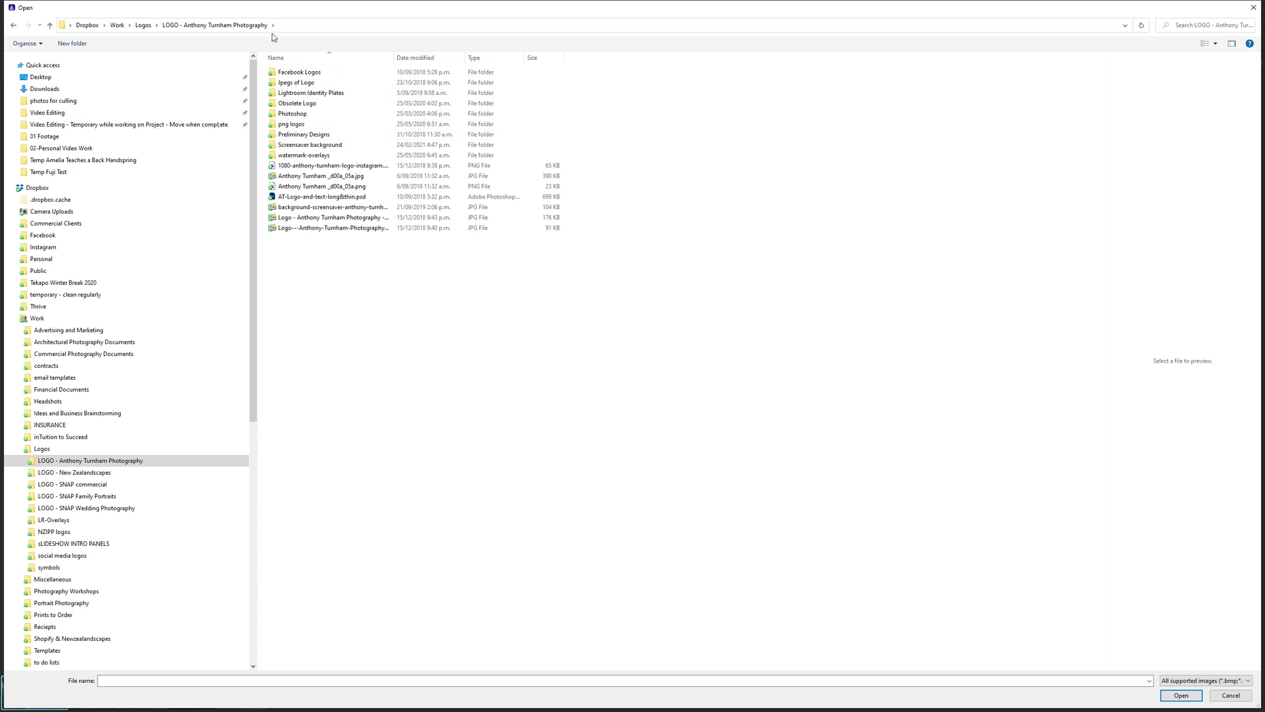
left_click(305, 84)
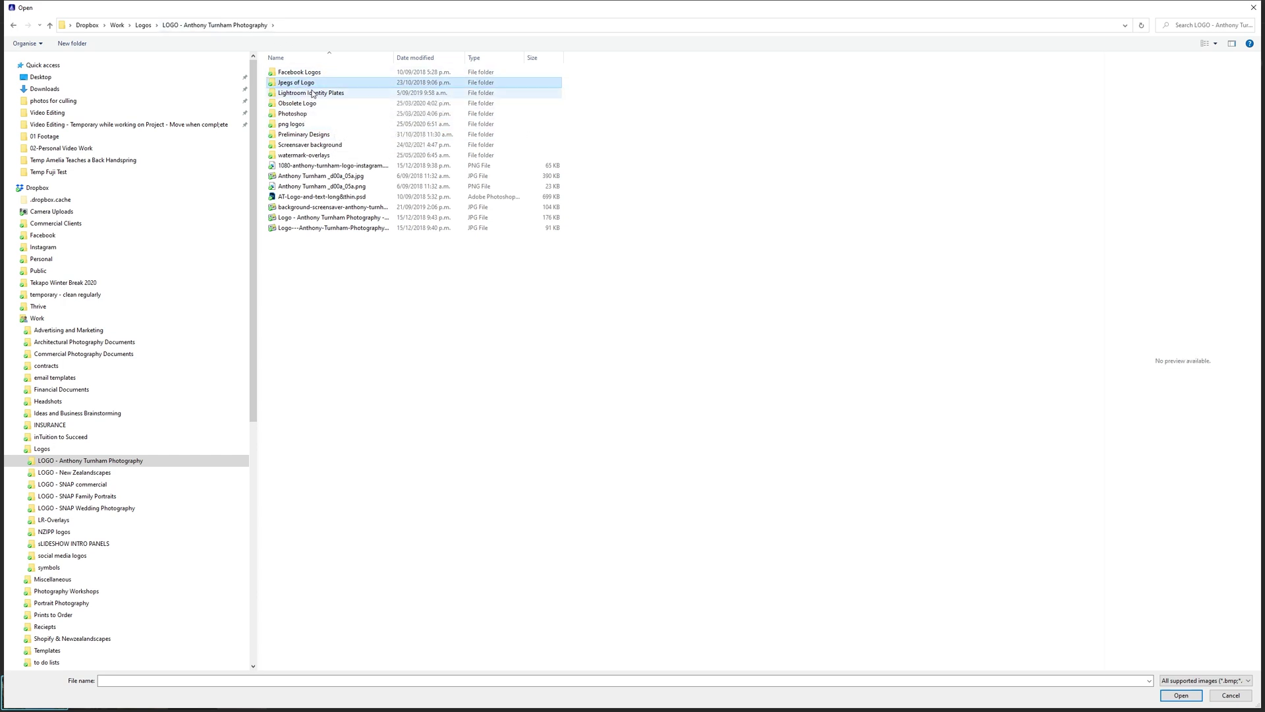
double_click(294, 126)
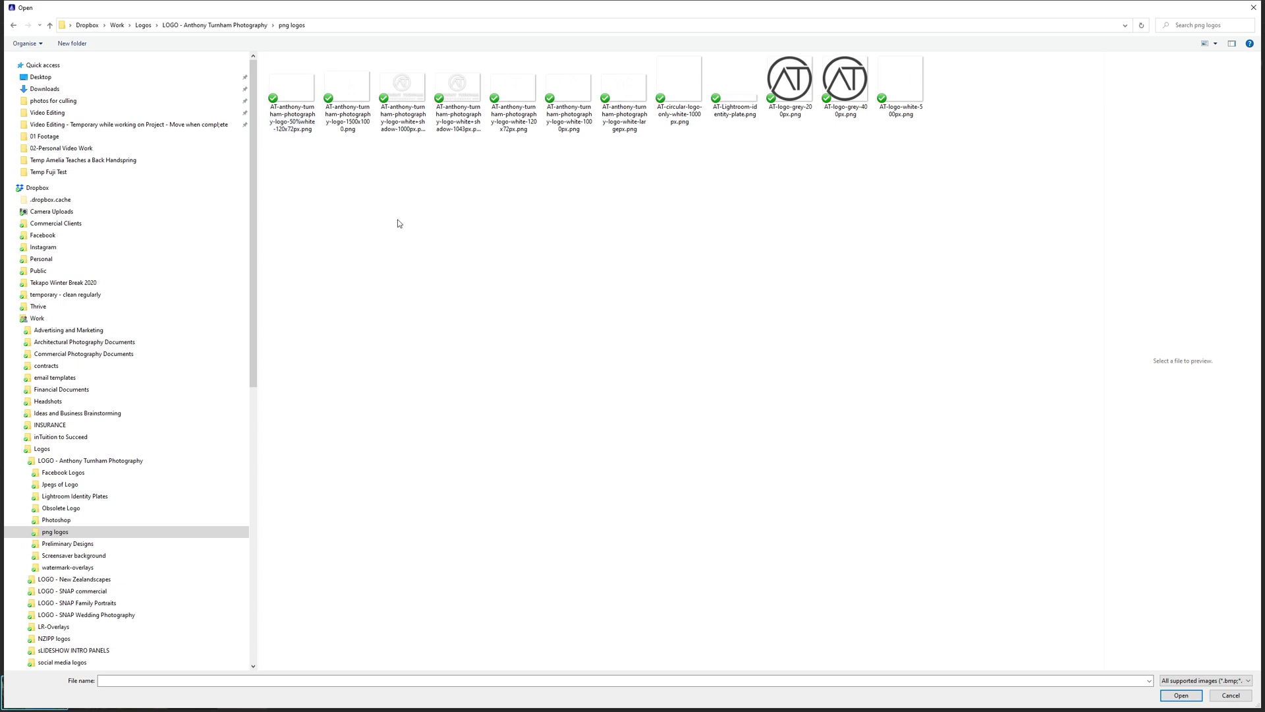
Step: Preview several PNG logos and load the 1000px white+shadow version as the texture
left_click(458, 89)
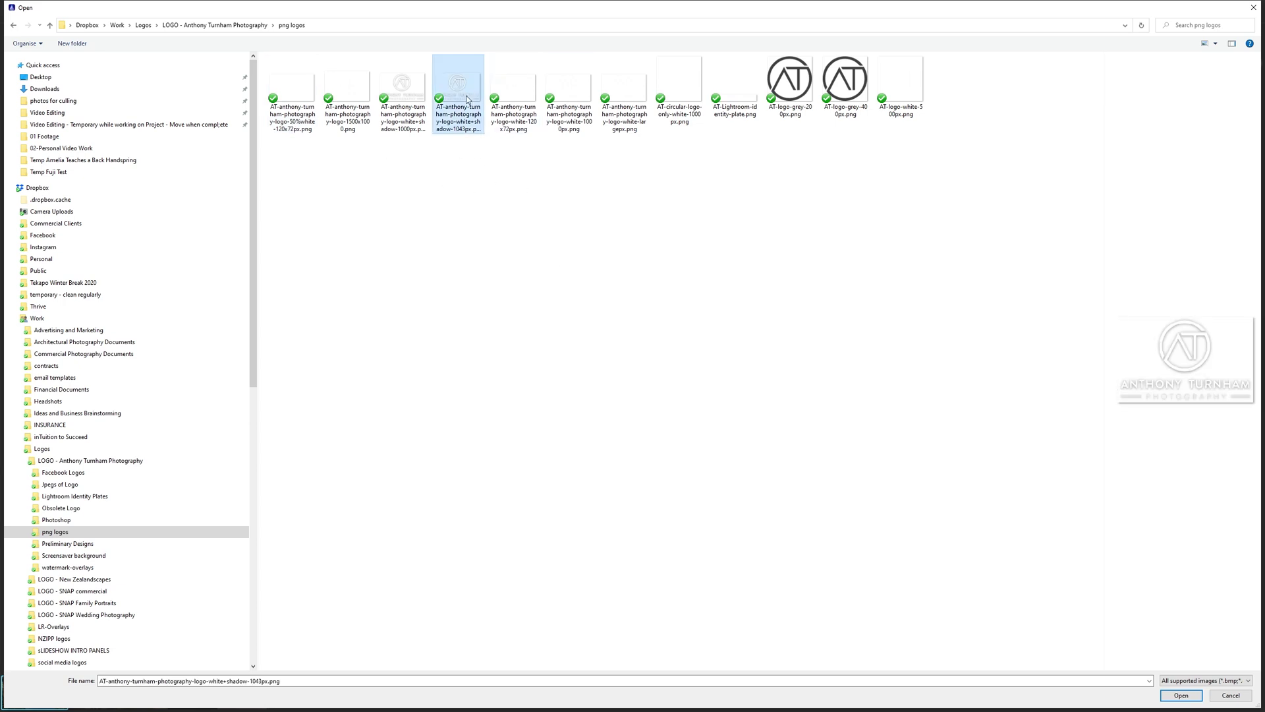
left_click(336, 98)
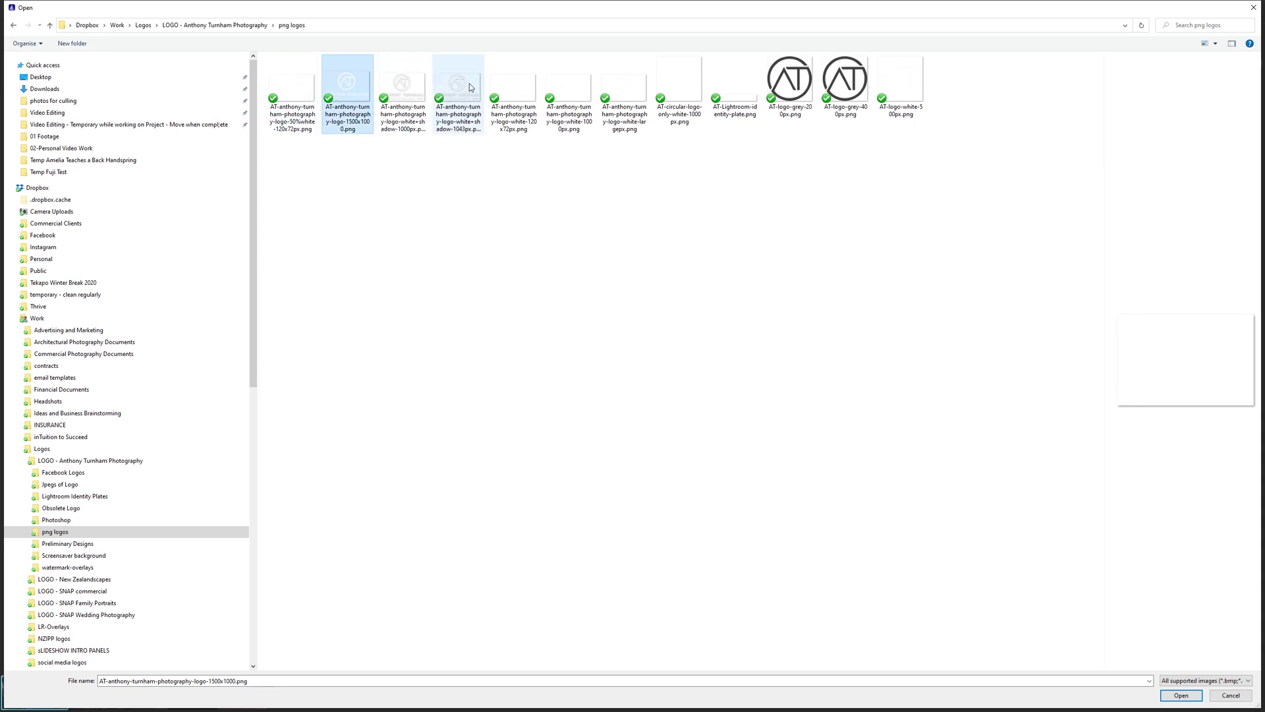
left_click(790, 79)
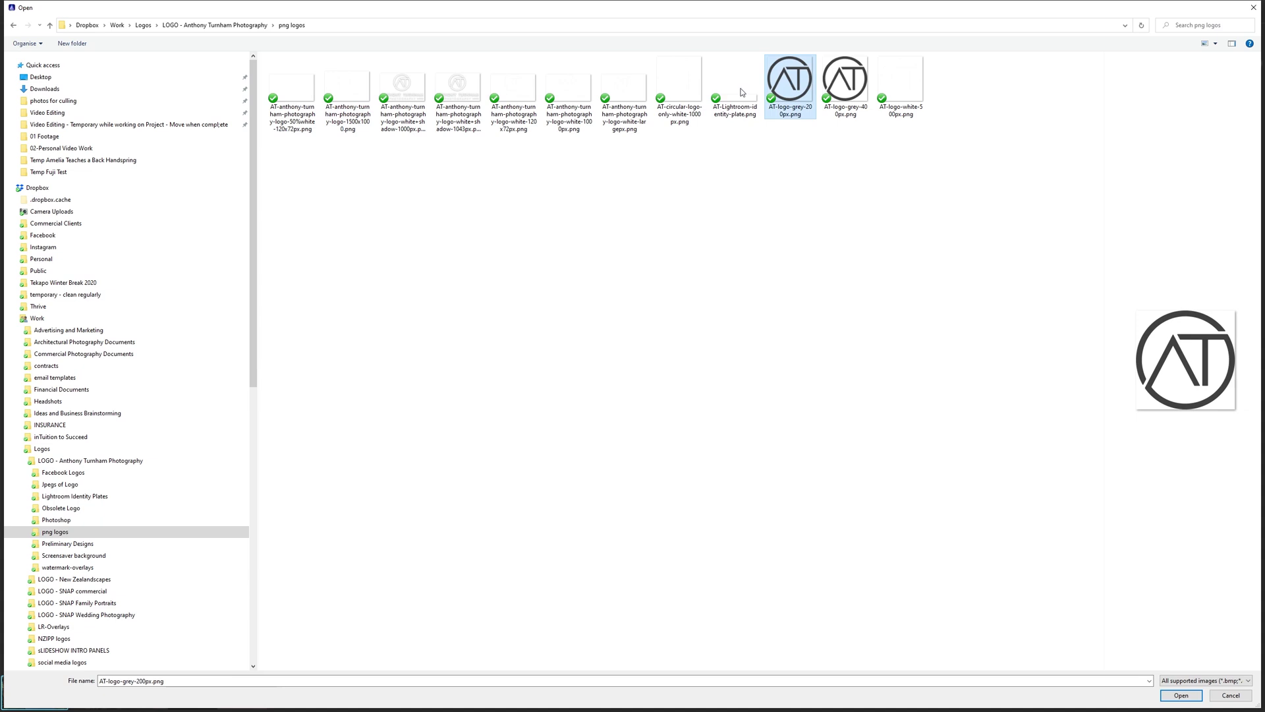
left_click(403, 174)
left_click(411, 88)
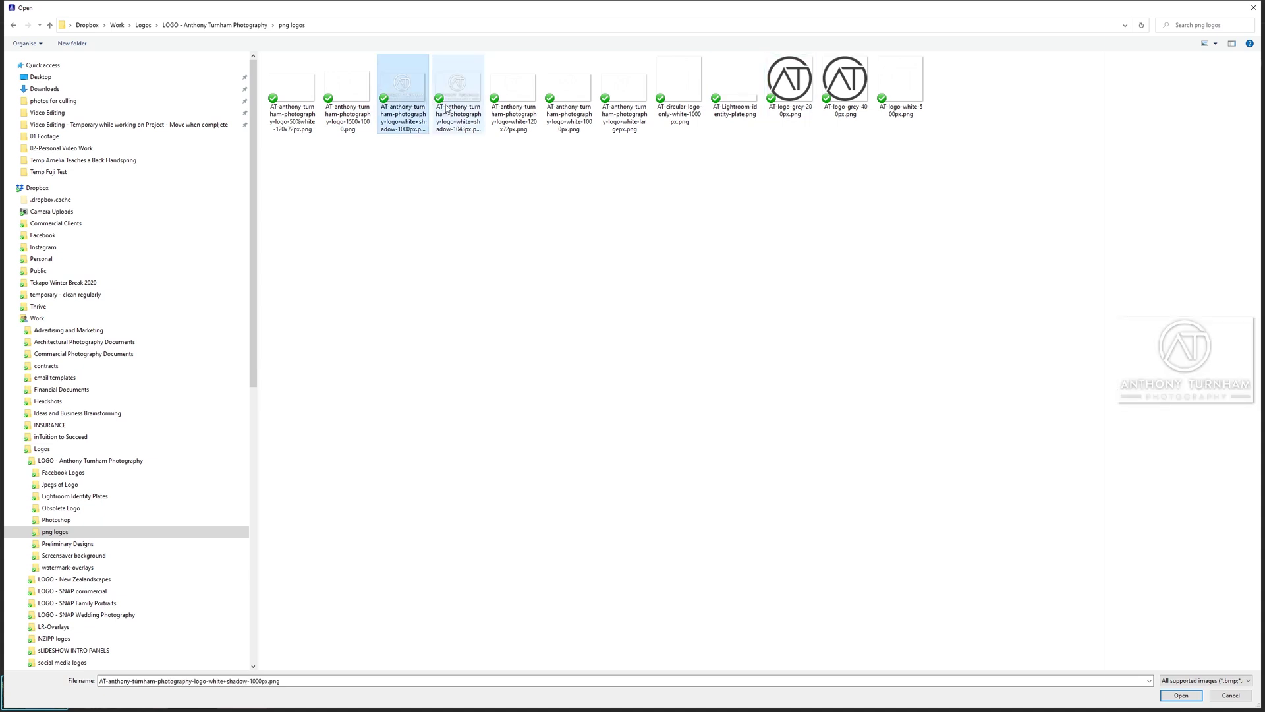
double_click(398, 96)
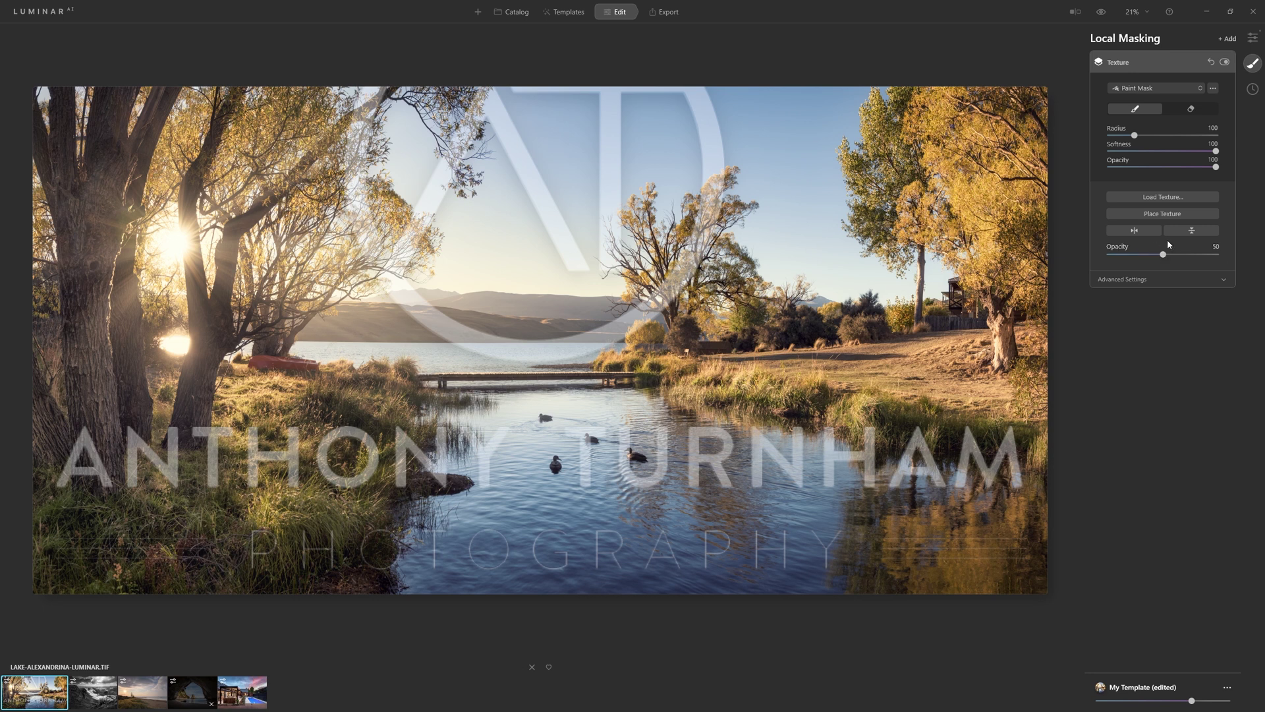
Step: Set the logo texture's opacity to 100, then scale it down and place it in the photo's lower-right corner
double_click(1141, 249)
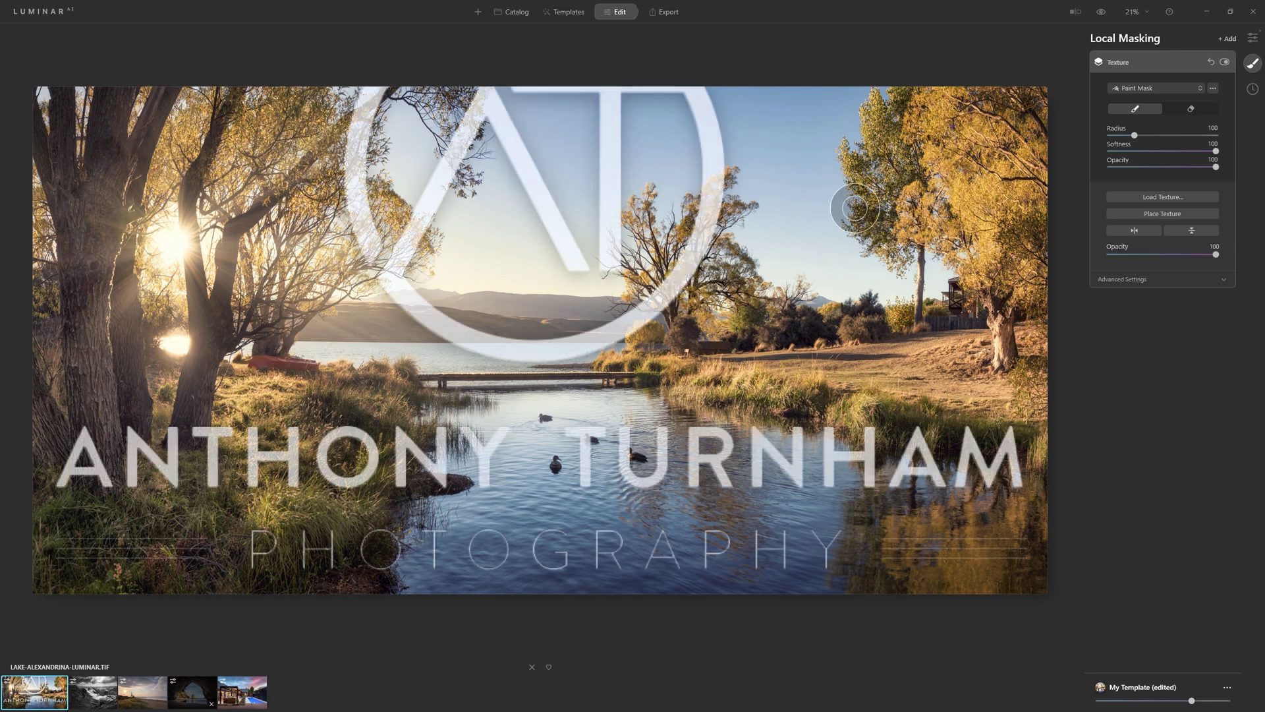
left_click(1158, 215)
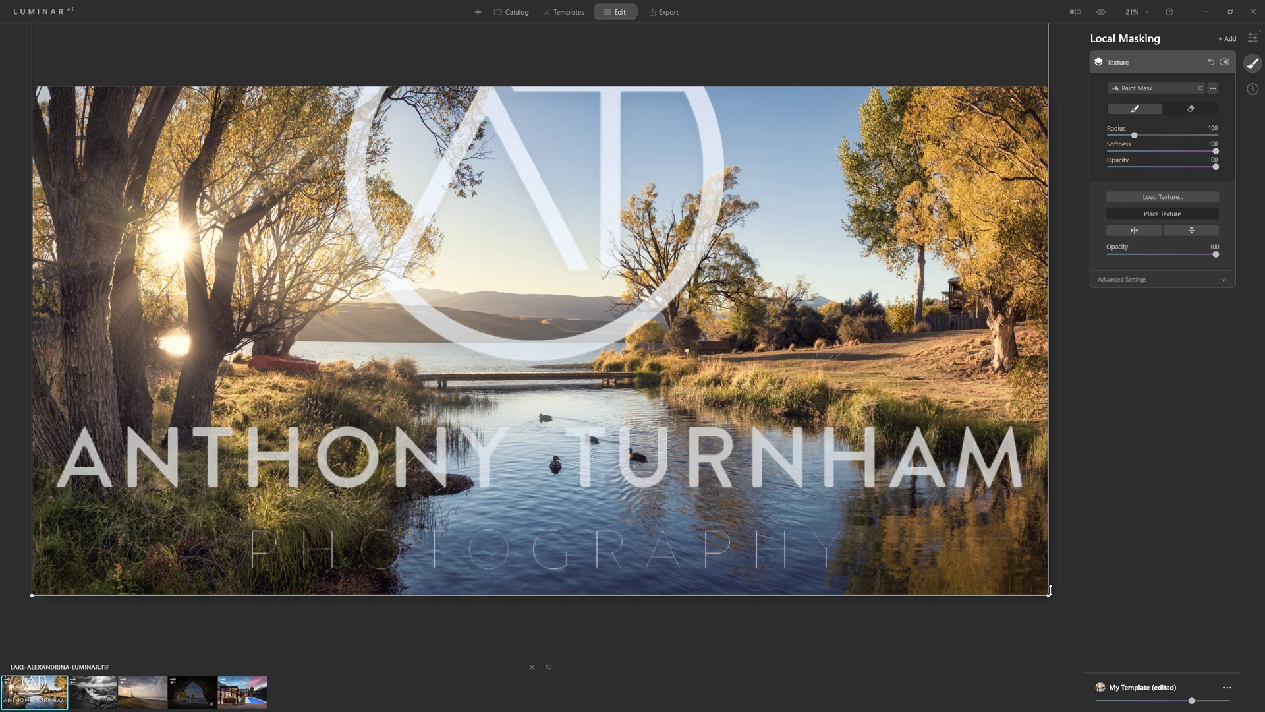
left_click_drag(1038, 590, 334, 189)
left_click_drag(280, 125, 548, 308)
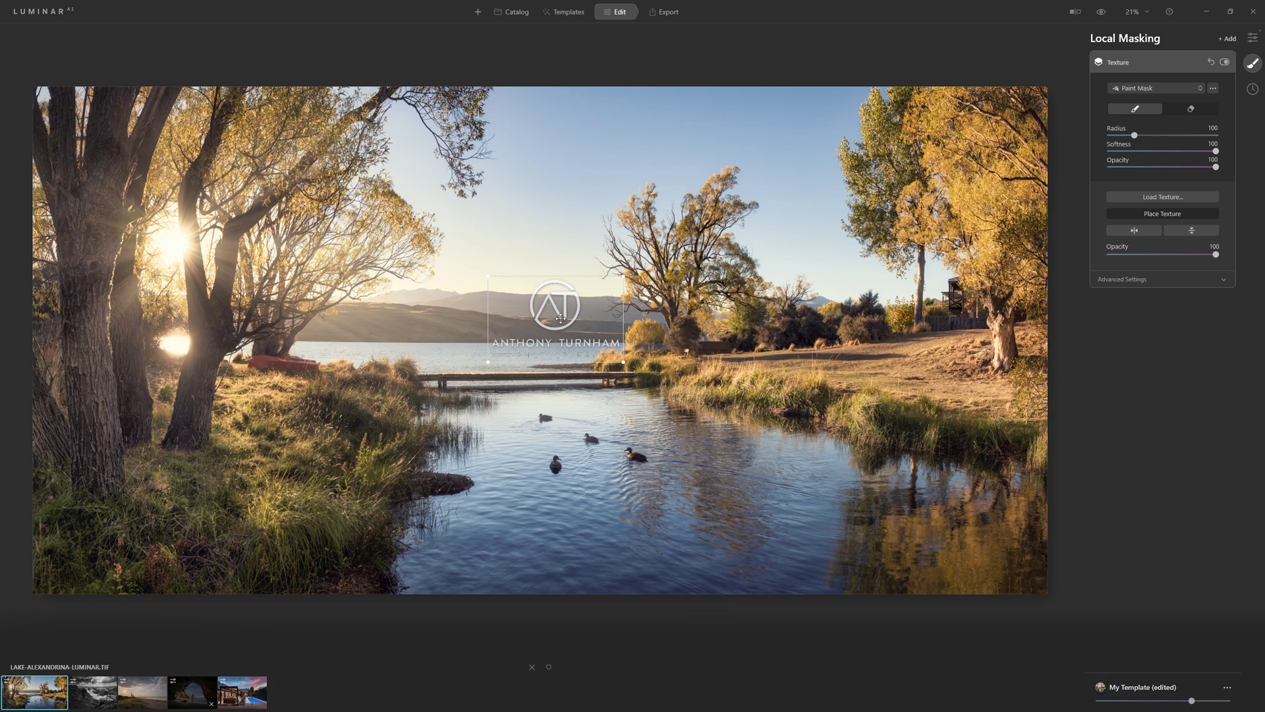
left_click_drag(557, 315, 967, 541)
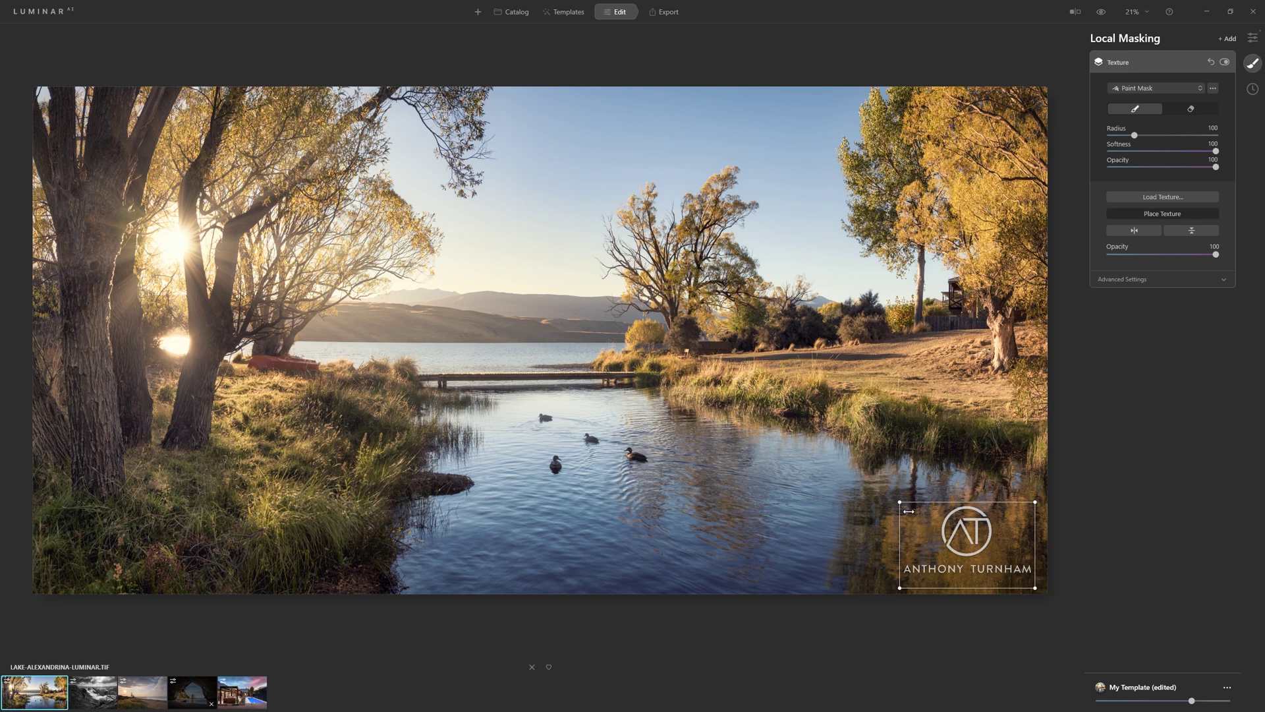
left_click_drag(906, 502, 945, 523)
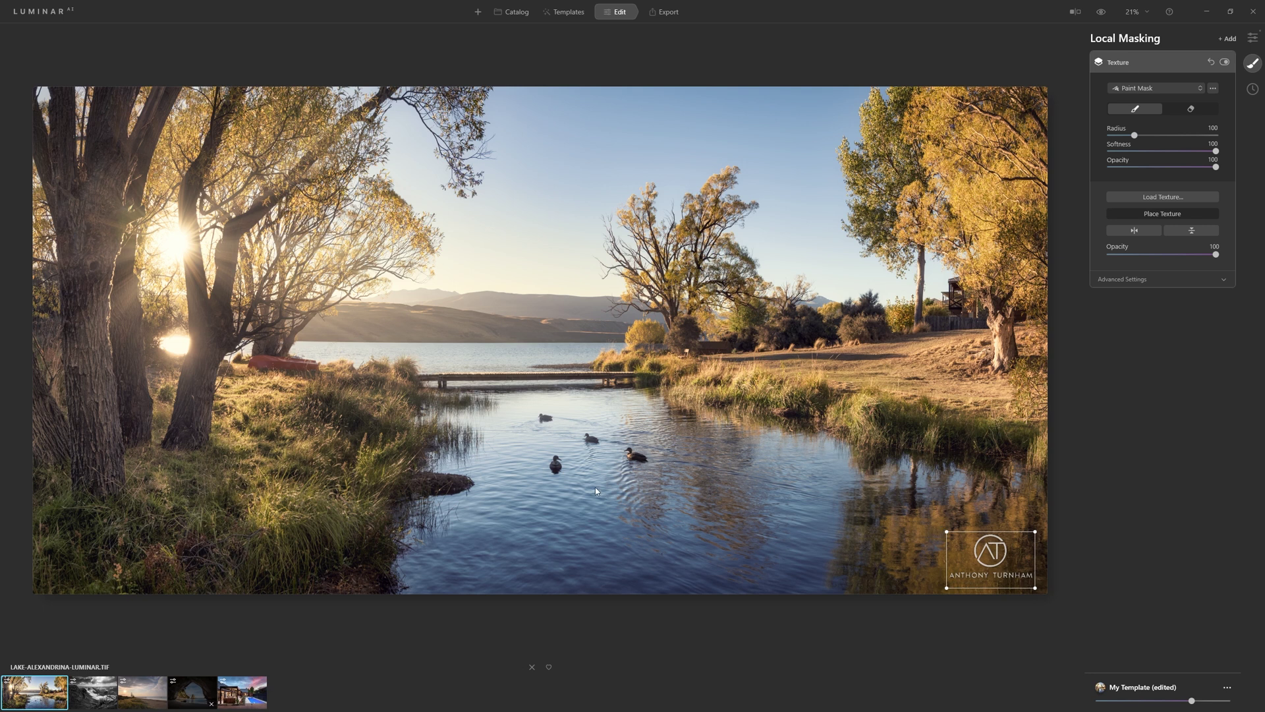
left_click(1056, 305)
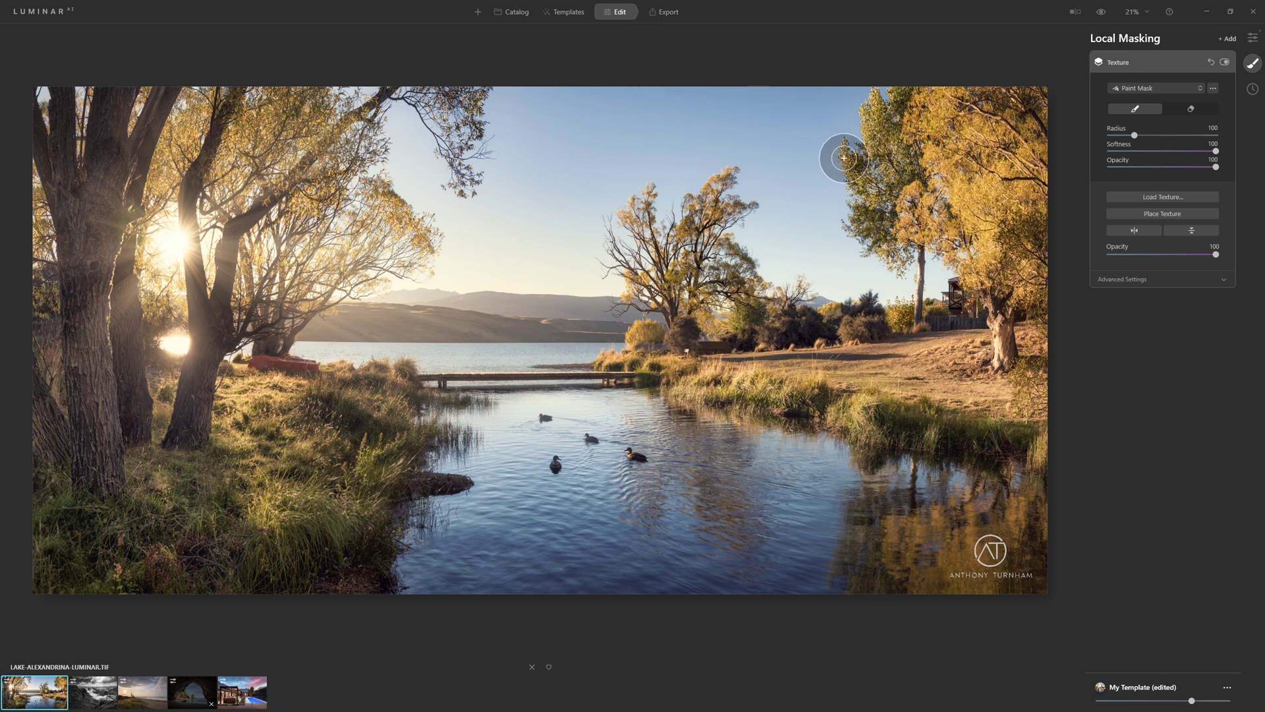
Step: Lower the opacity of the AT logo texture to 49
left_click_drag(1198, 257, 1143, 255)
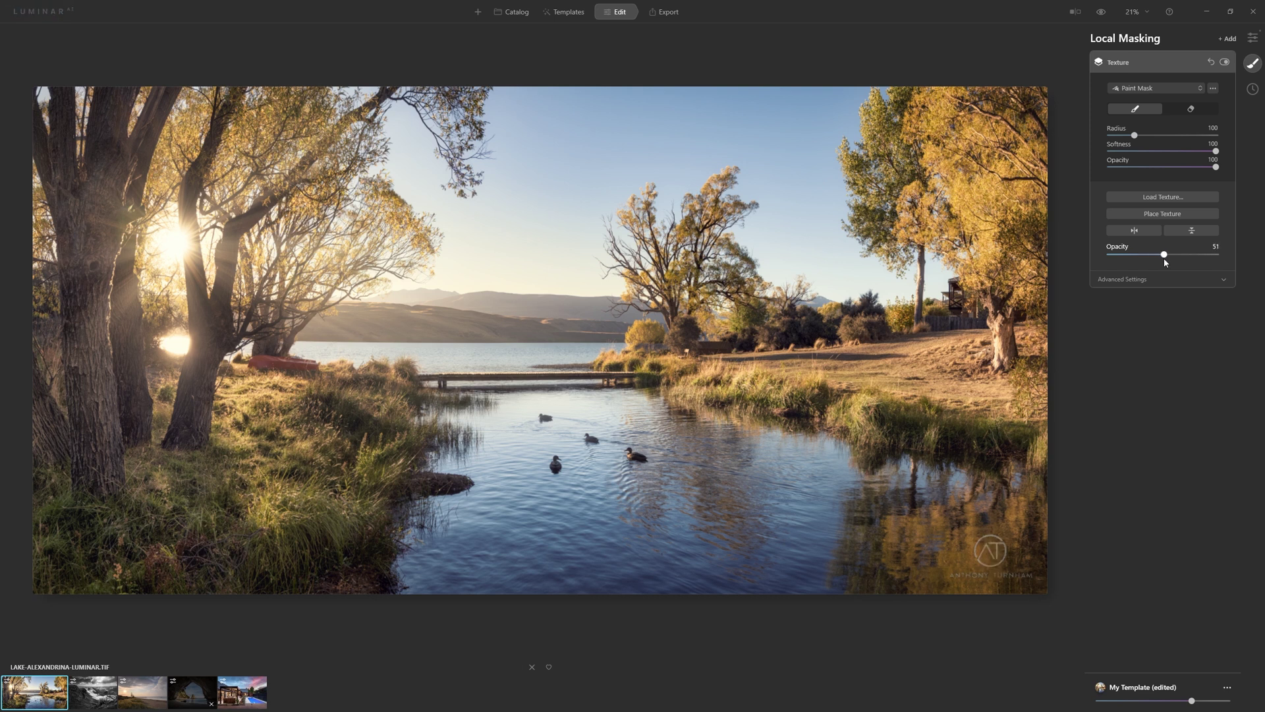
left_click_drag(1163, 258, 1162, 257)
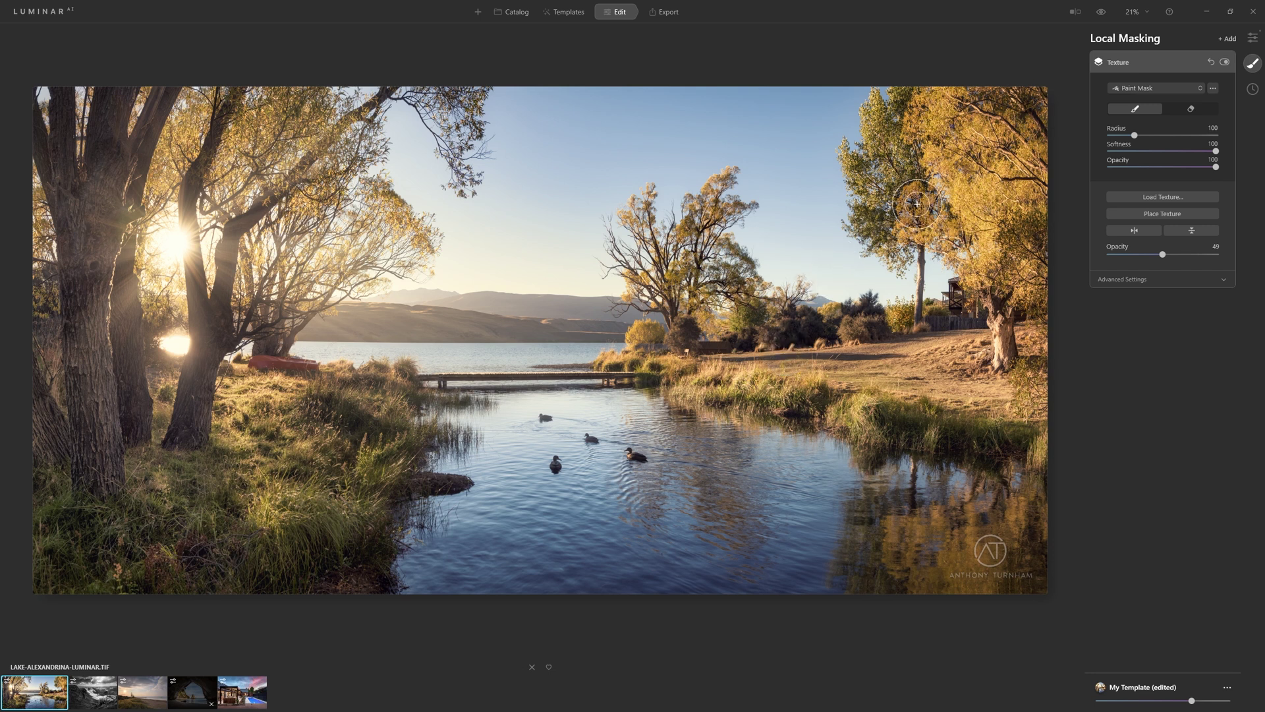
Step: Add a second Texture layer and load Logo-NewZeaLandscapes-2018-blue-1000px.jpg from the LOGO - New Zealandscapes folder
left_click(1230, 39)
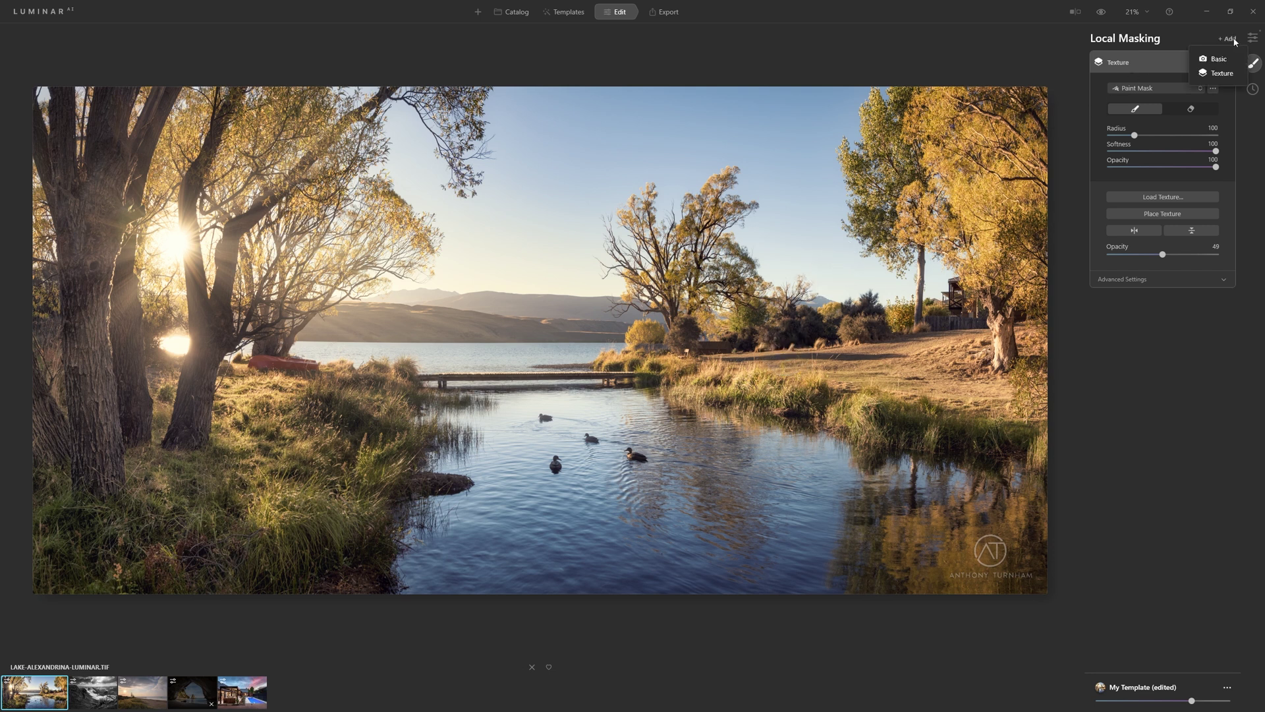
left_click(1230, 73)
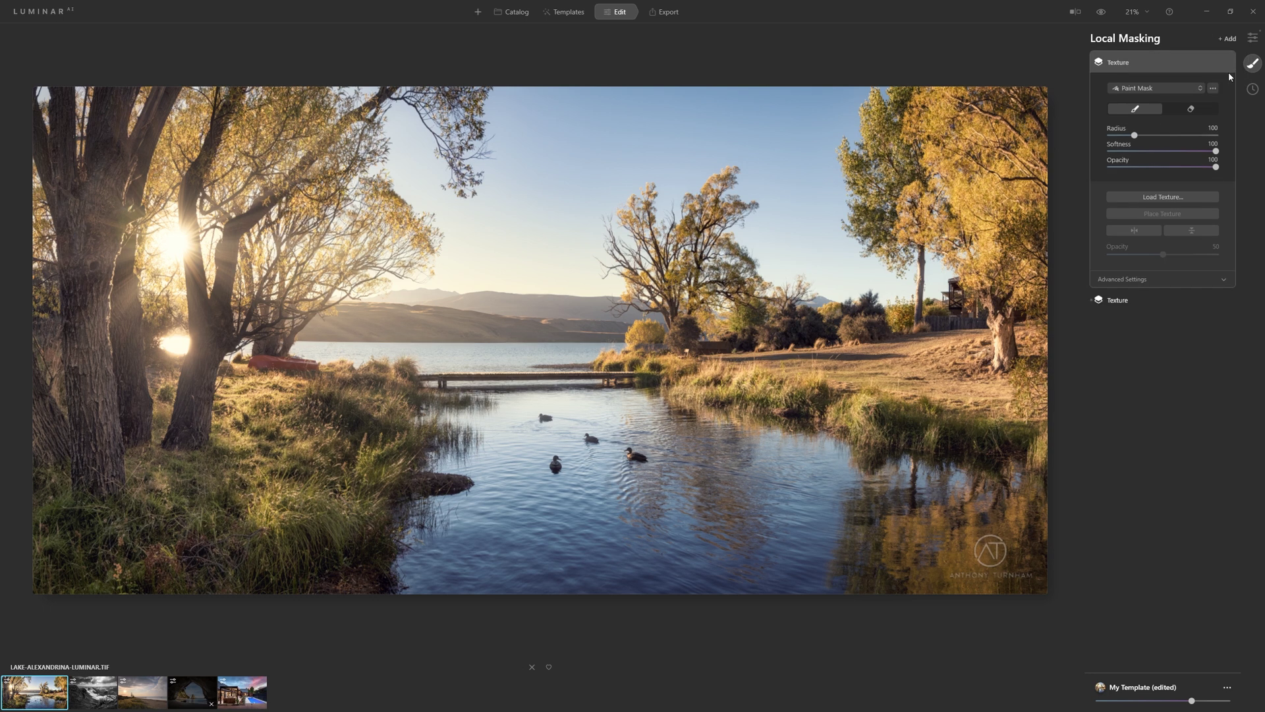
left_click(1160, 199)
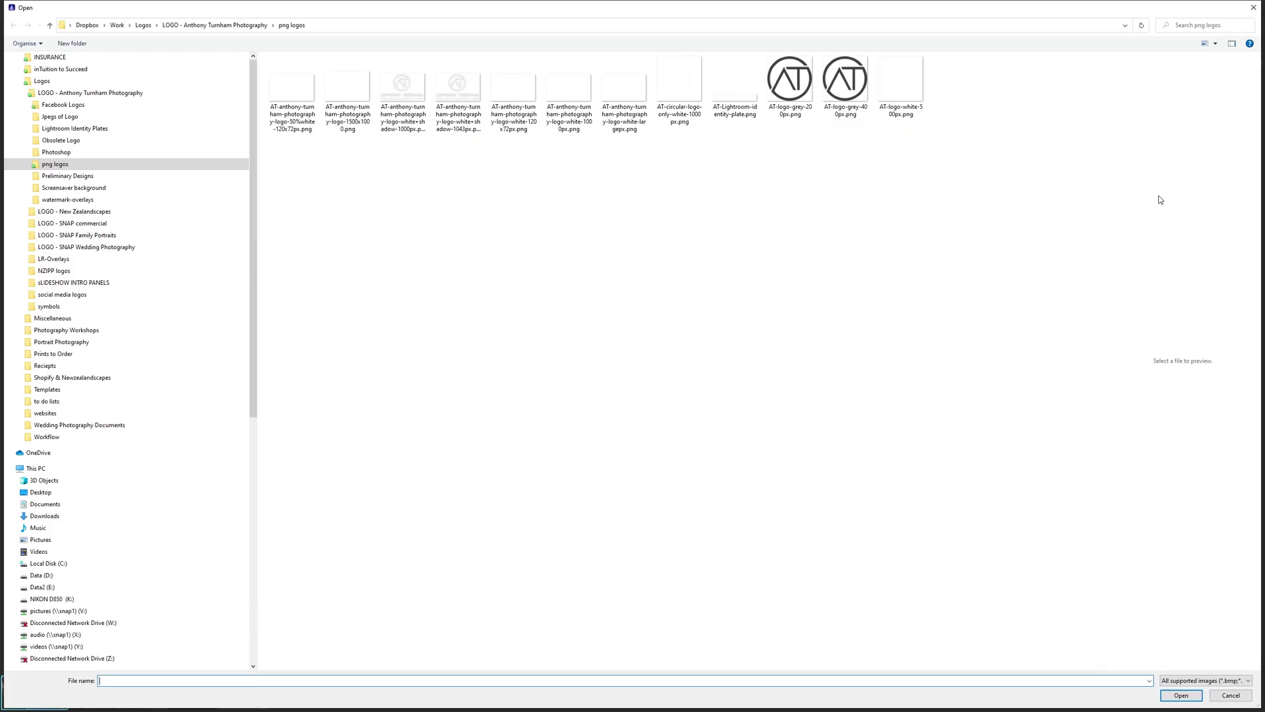
left_click(42, 448)
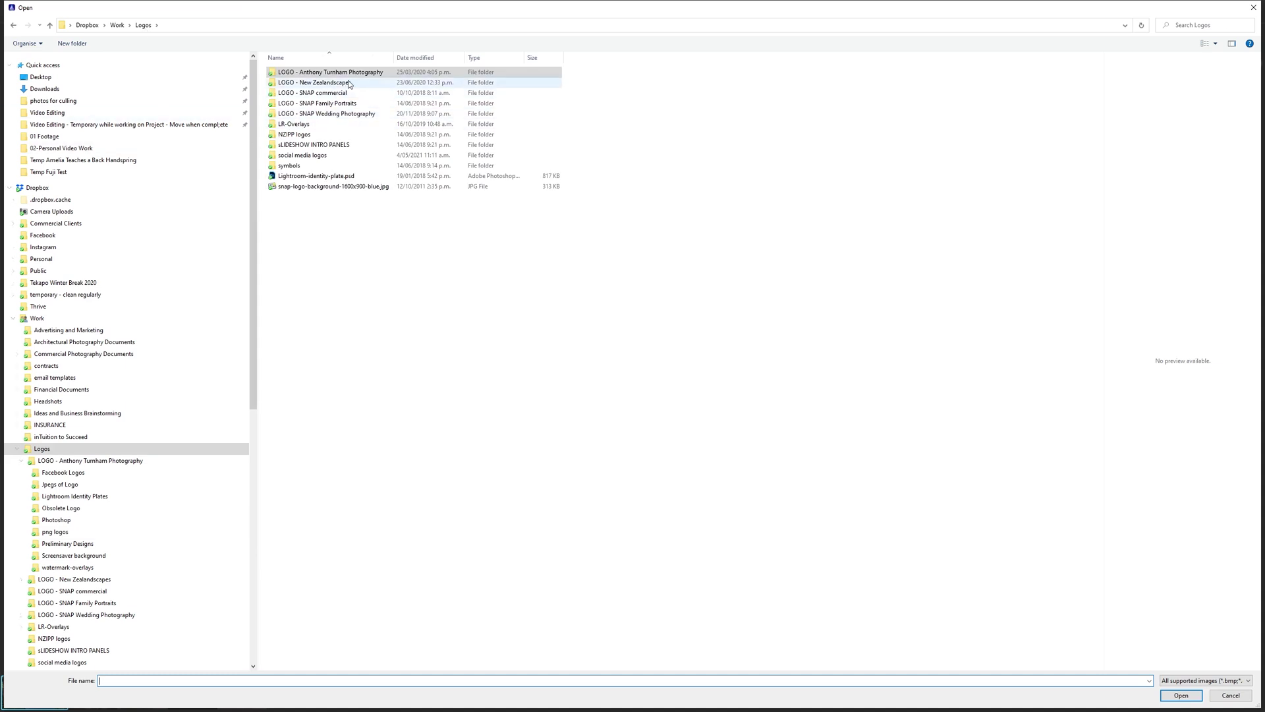
double_click(316, 82)
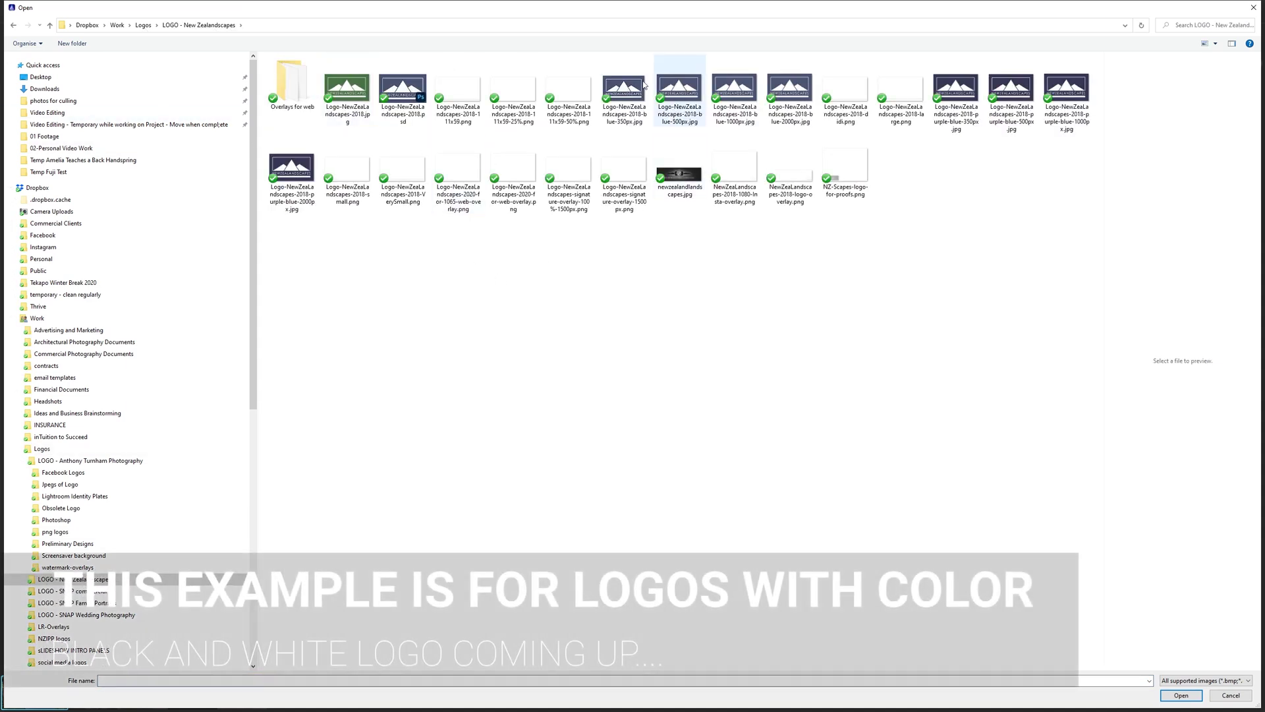
left_click(721, 100)
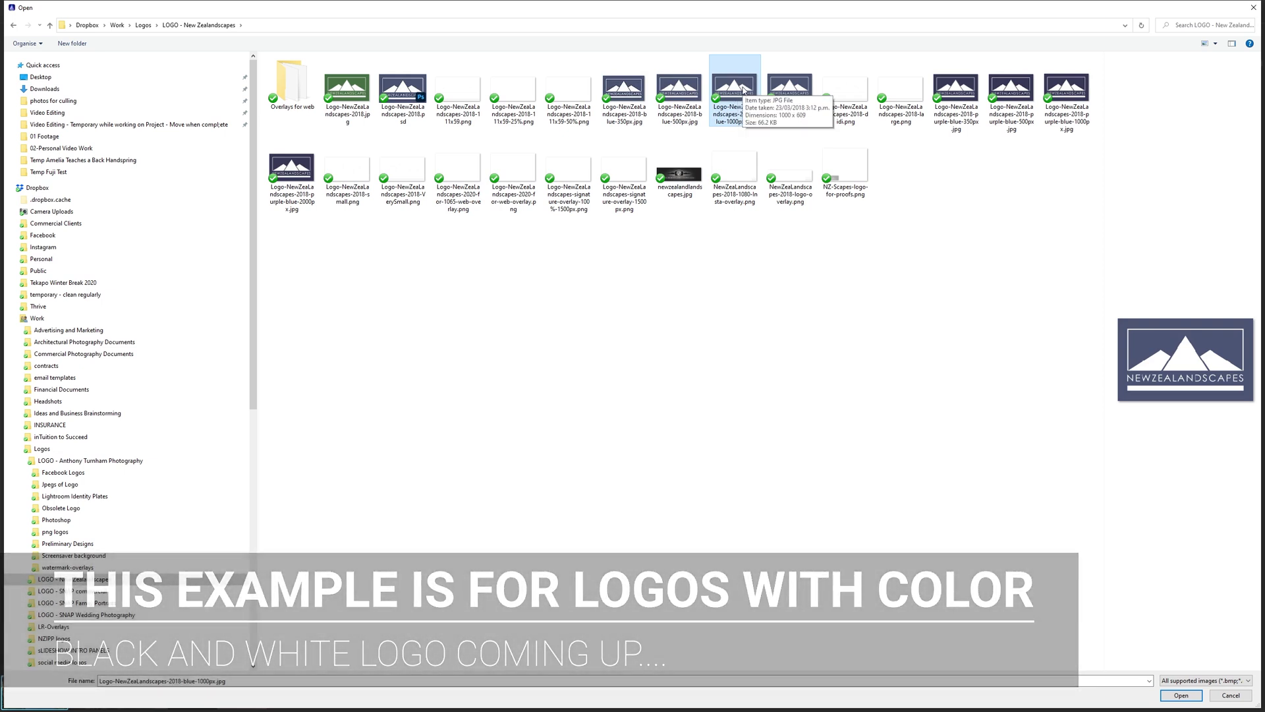
double_click(742, 90)
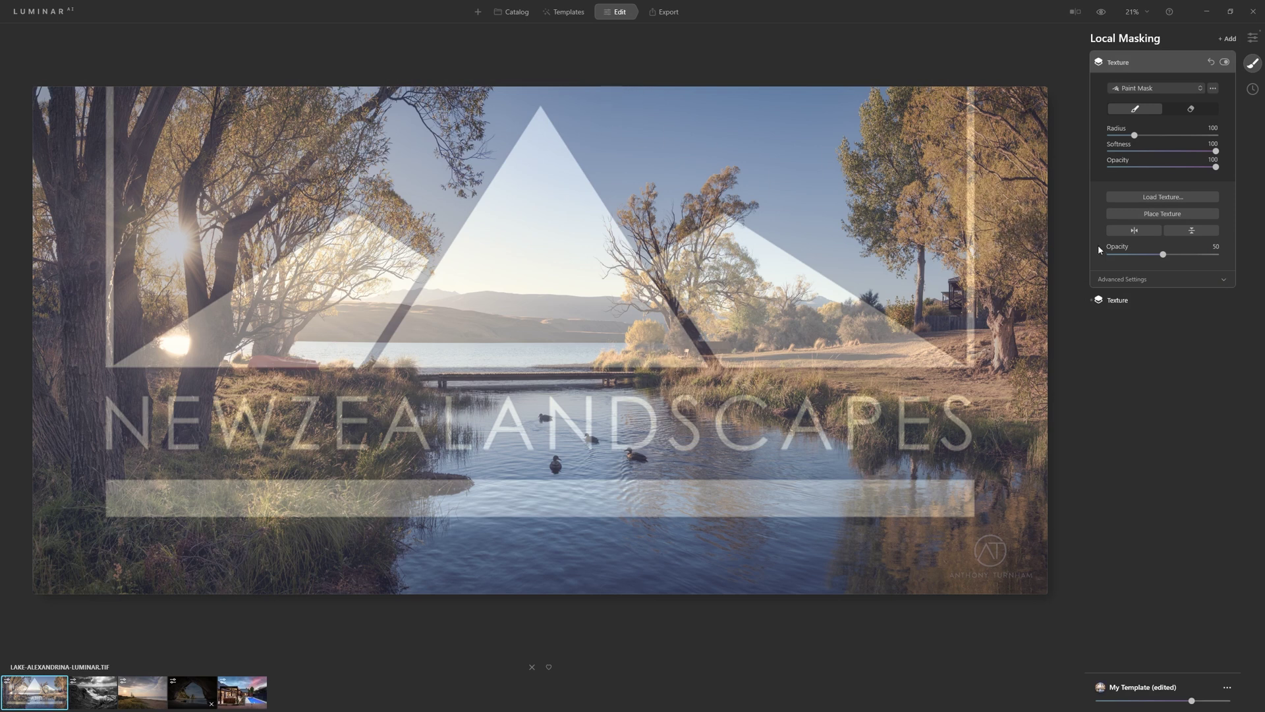
Step: Scale down the Newzealandscapes logo and place it in the photo's lower-left corner
left_click(1156, 218)
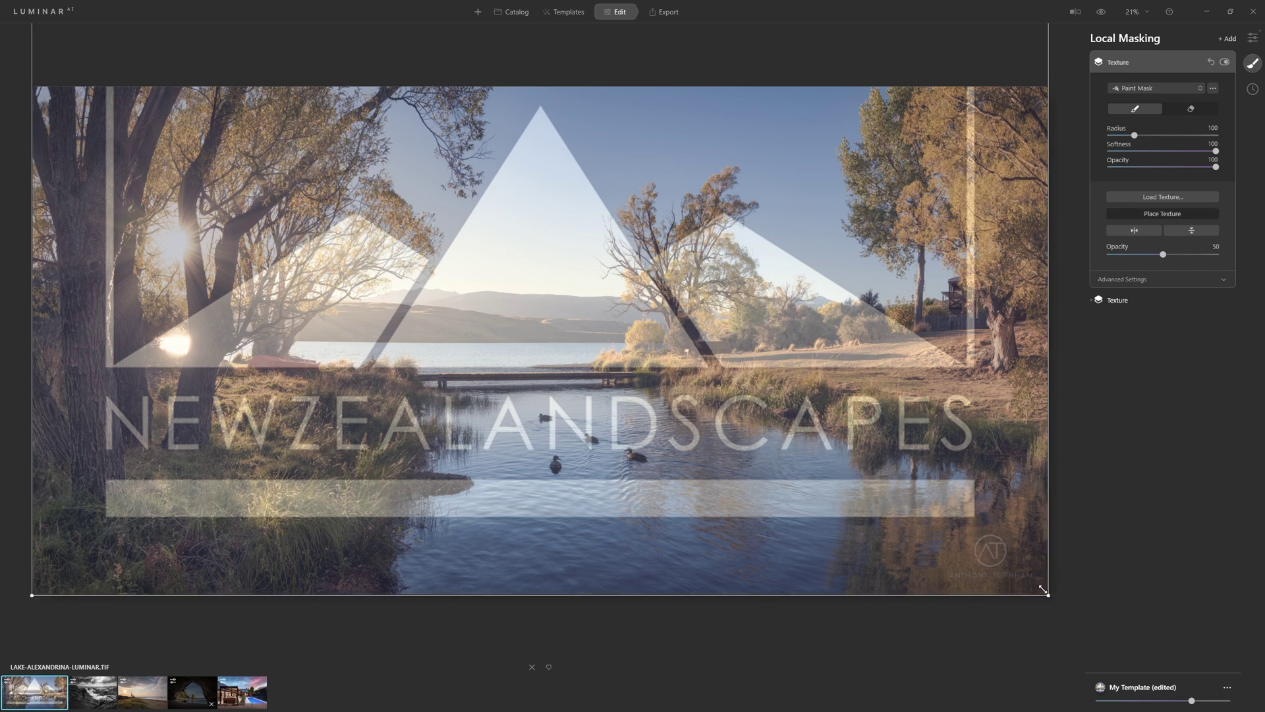
left_click_drag(1044, 589, 92, 47)
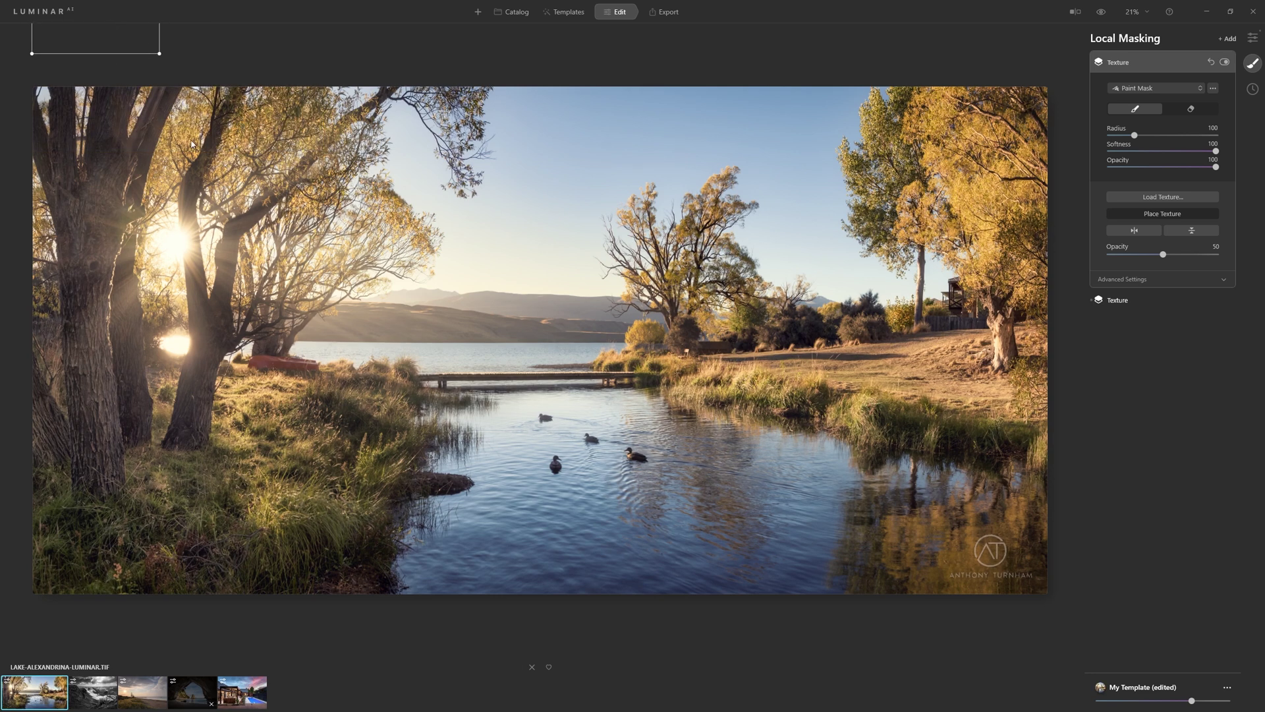
left_click_drag(109, 47, 123, 531)
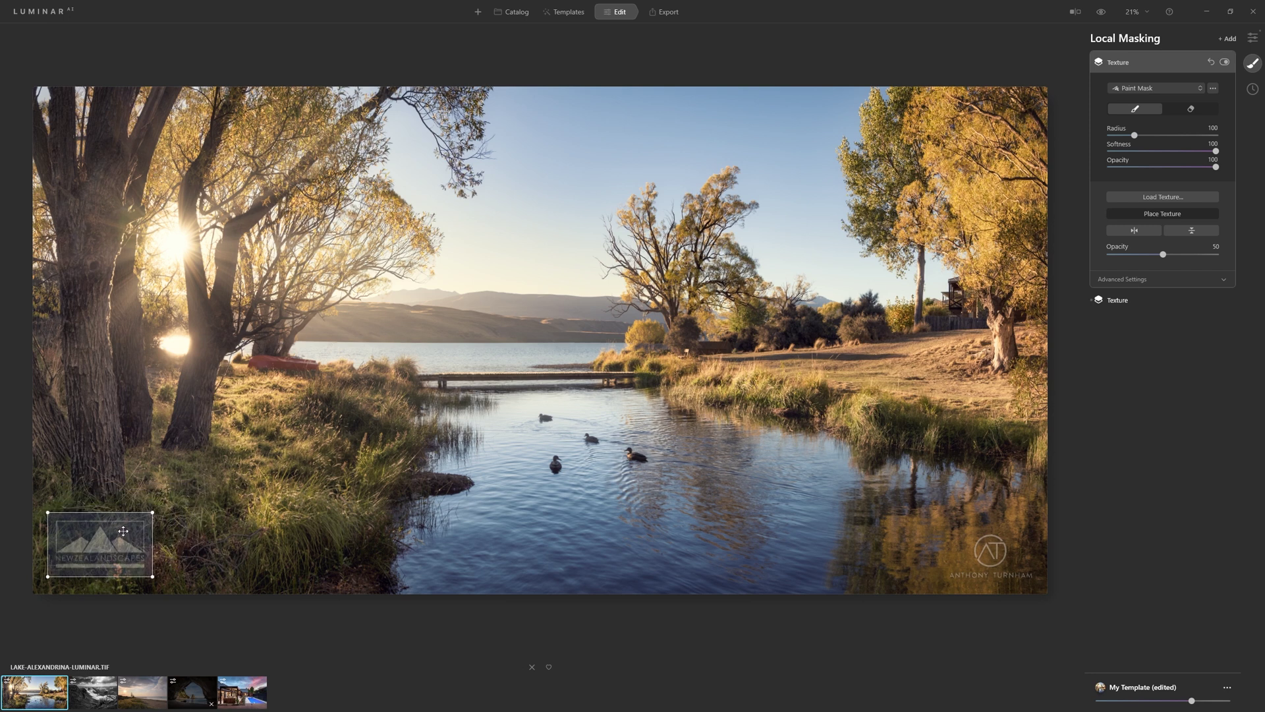
left_click(1162, 213)
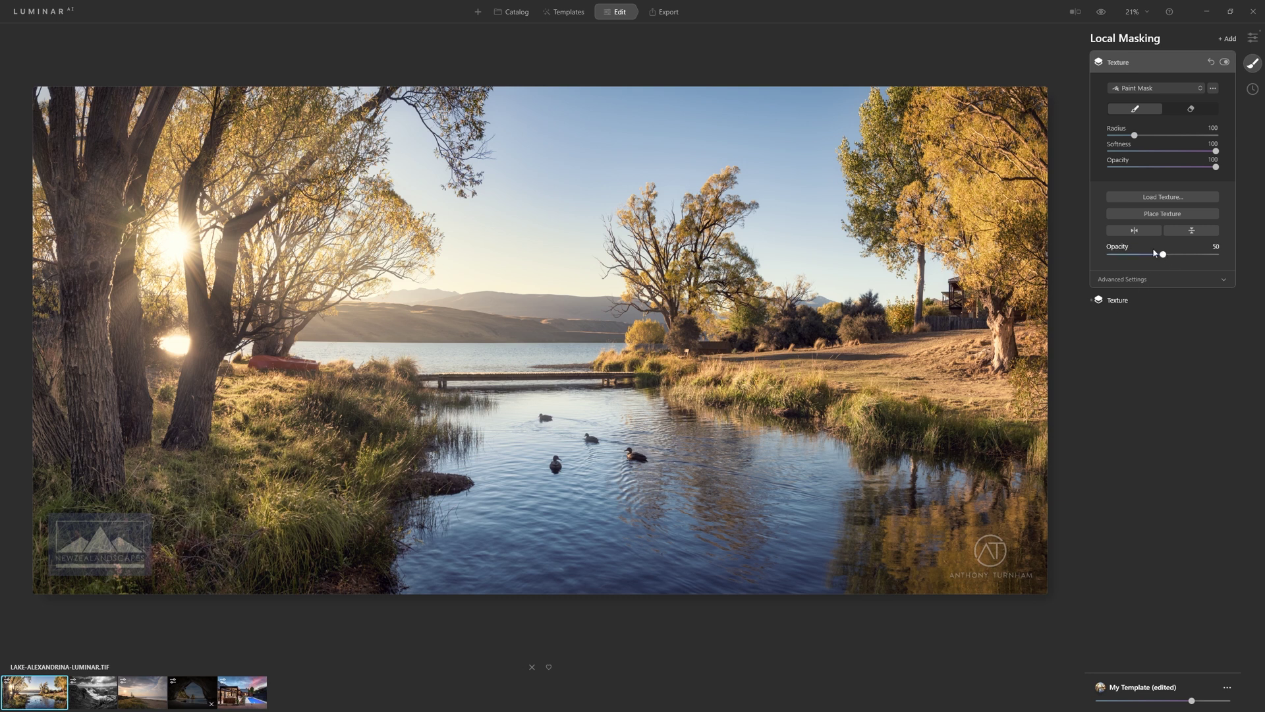
Step: Try different opacity levels for the Newzealandscapes logo and settle on 58
left_click_drag(1162, 261, 1144, 261)
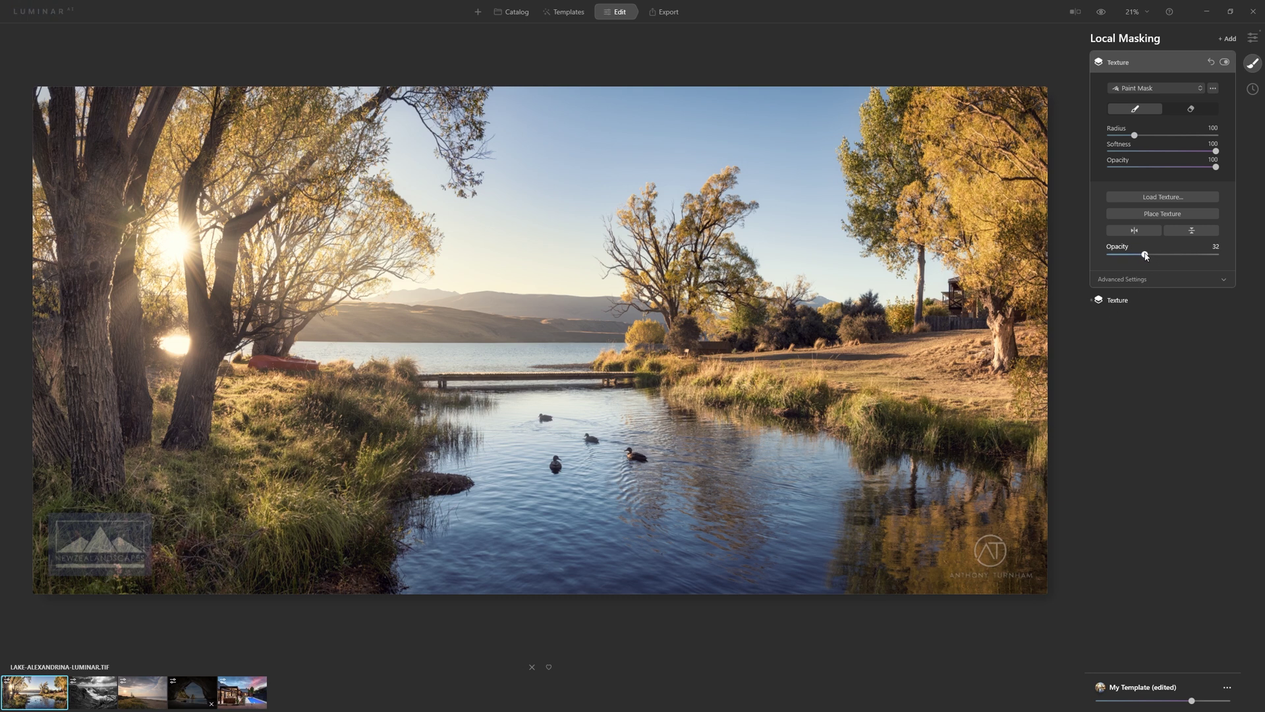
left_click(1179, 255)
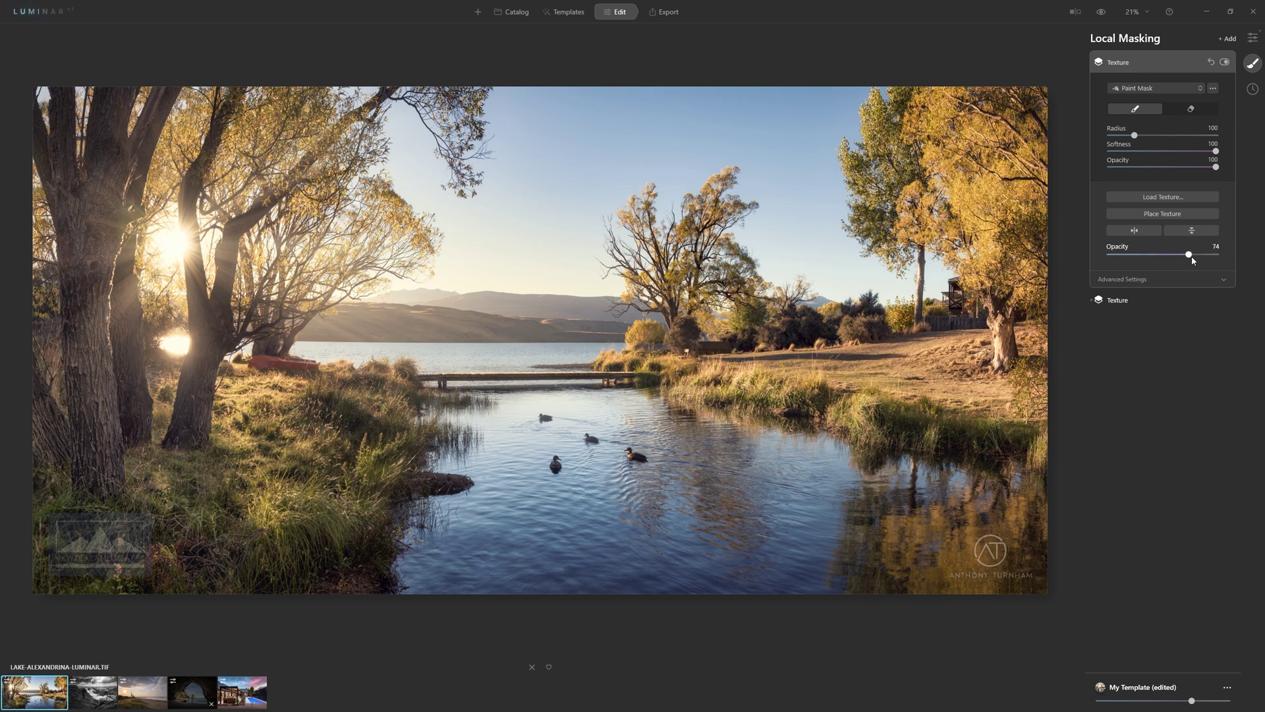
left_click_drag(1193, 261, 1145, 257)
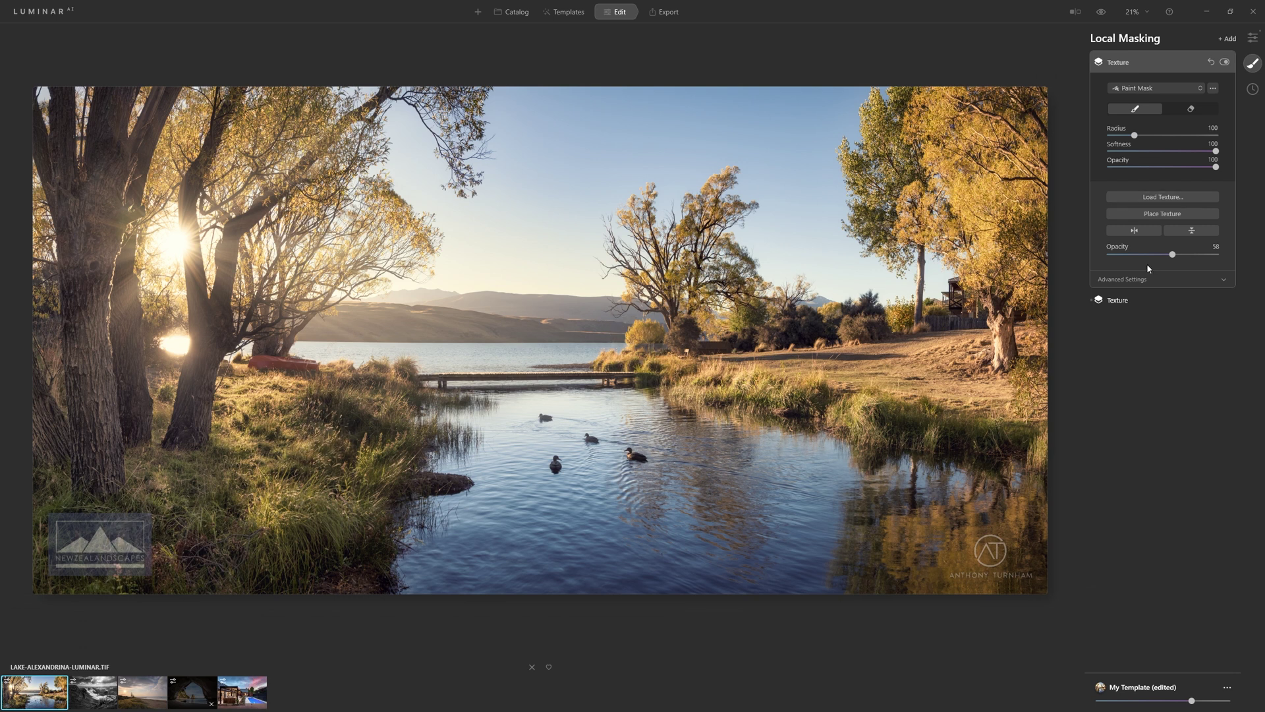
Step: Set the Newzealandscapes logo texture's blend mode to Luminosity in its advanced settings
left_click(1155, 281)
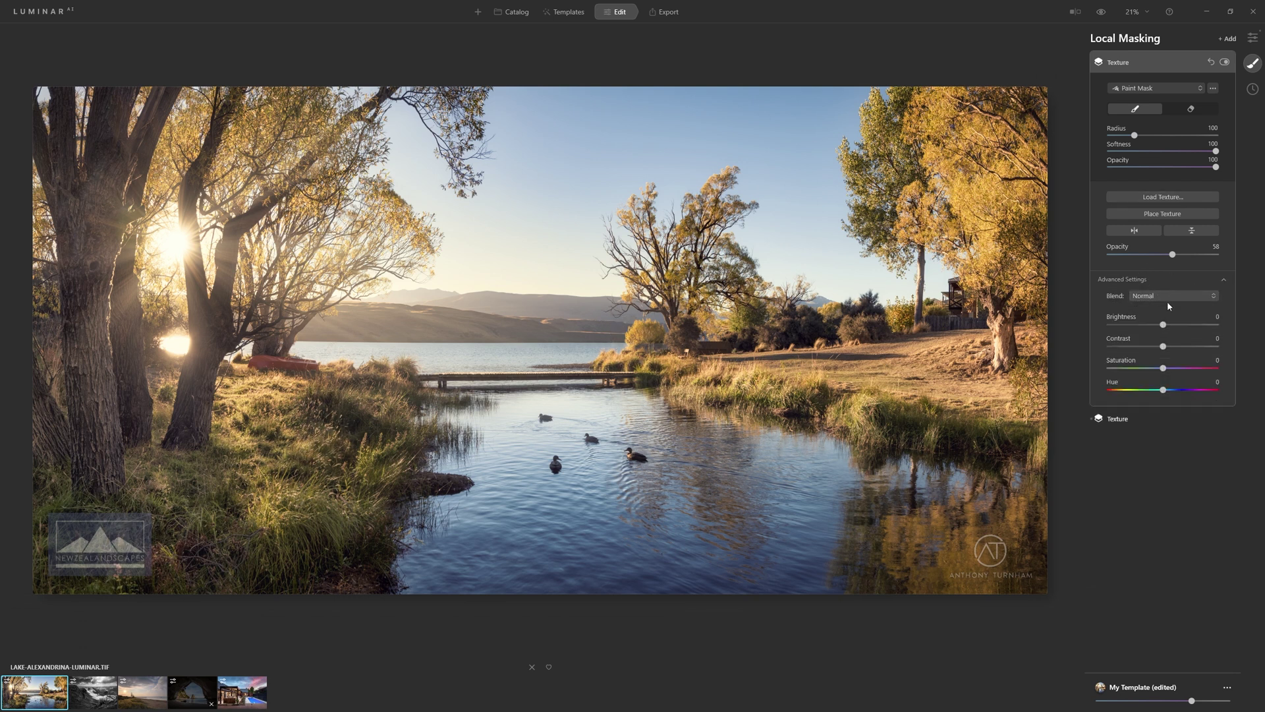
left_click(1166, 295)
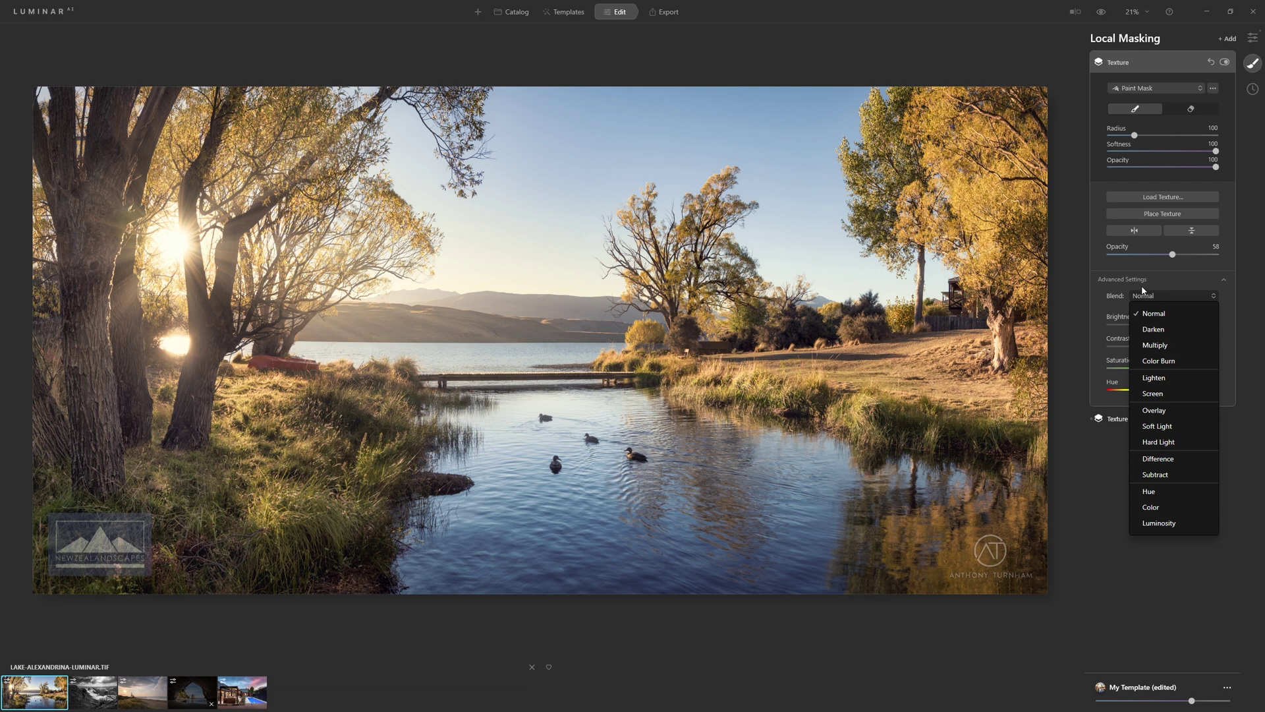
left_click(1159, 523)
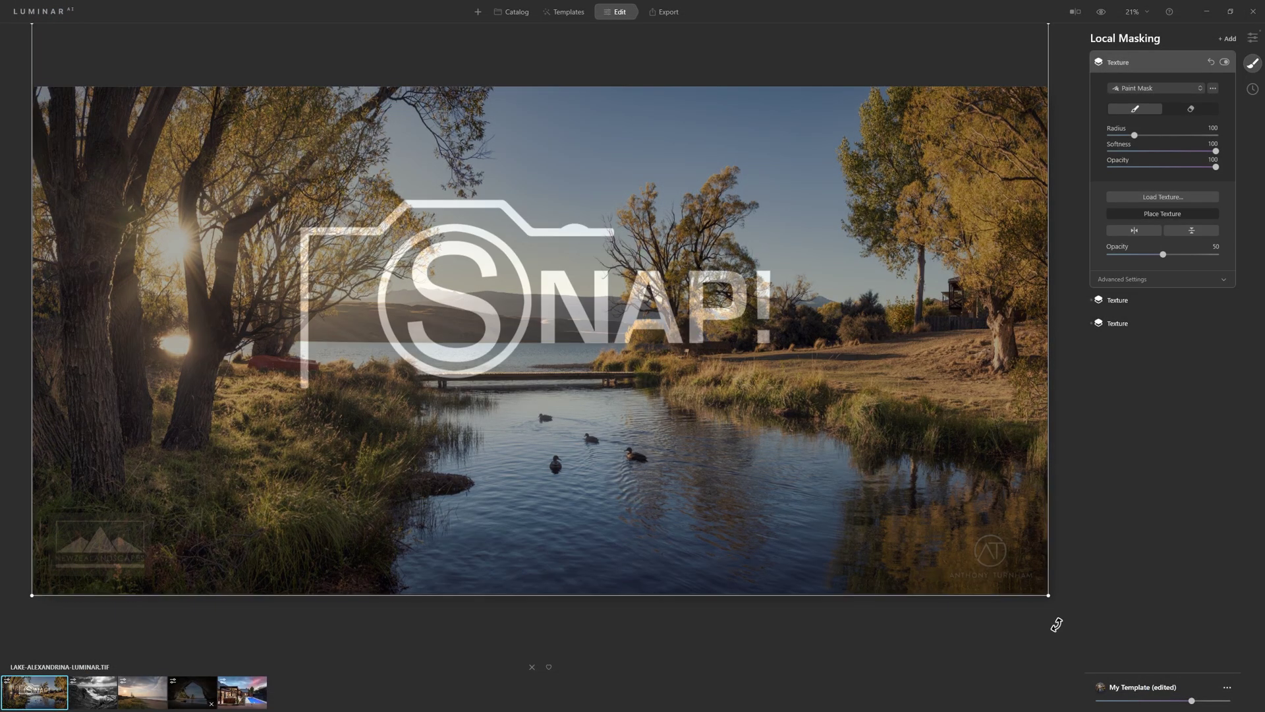
Step: Scale down the SNAP! logo texture to about a third of the photo's width and move it into the sky
left_click_drag(1046, 590, 385, 220)
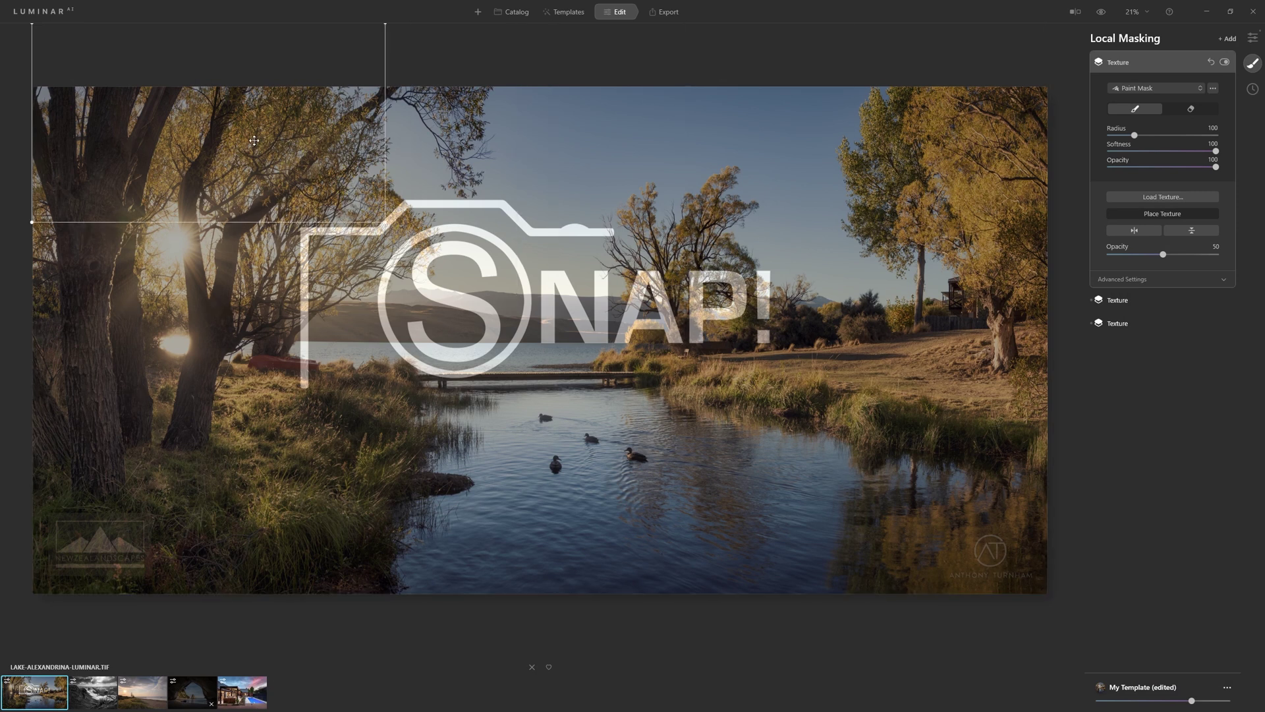
left_click_drag(264, 141, 607, 413)
left_click_drag(439, 491, 518, 153)
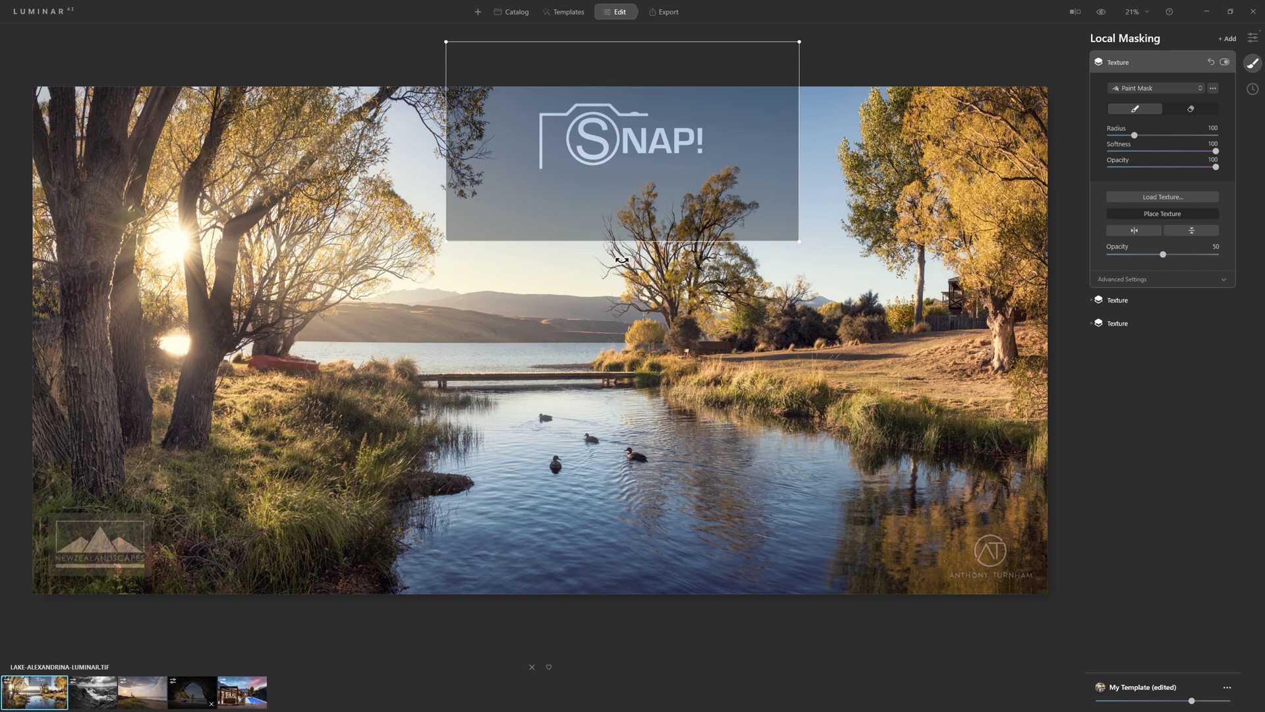
Step: Set the SNAP! logo texture's blend mode to Lighten in its advanced settings and its opacity to 53
left_click(1158, 282)
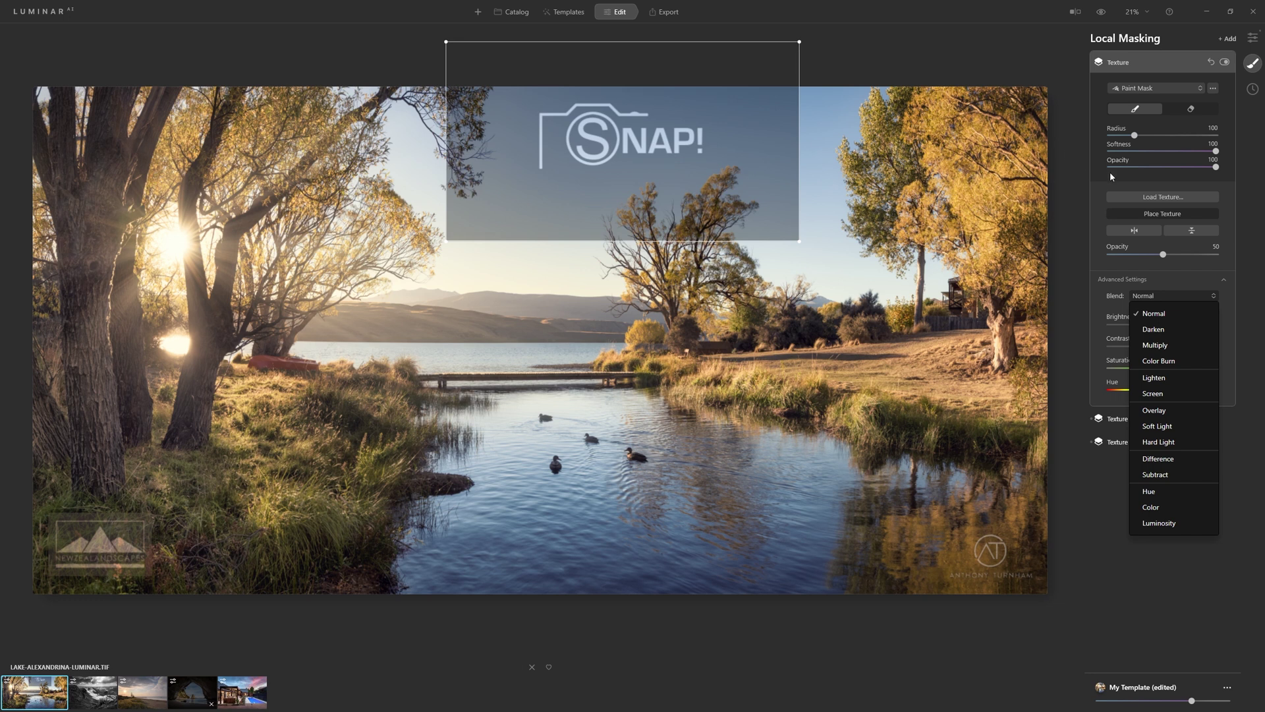
left_click(1172, 375)
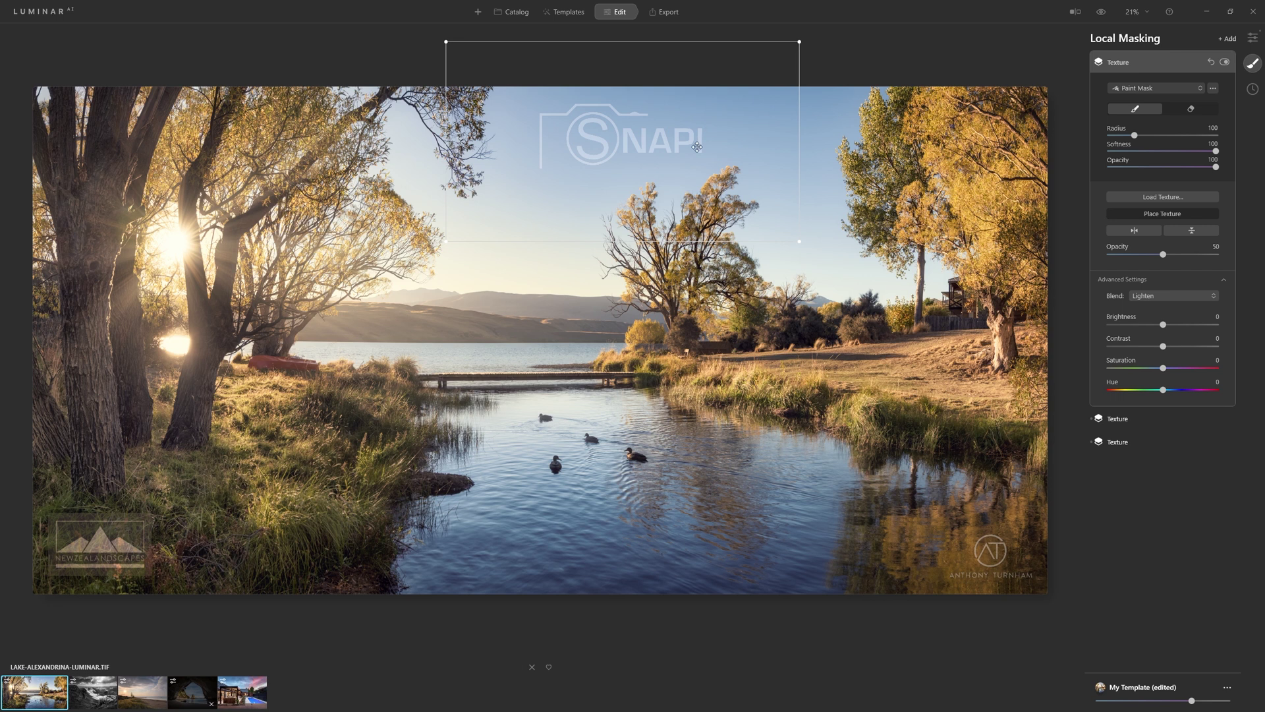
mouse_move(1162, 255)
left_mouse_down()
mouse_move(1219, 262)
mouse_move(1146, 264)
mouse_move(1165, 267)
left_mouse_up()
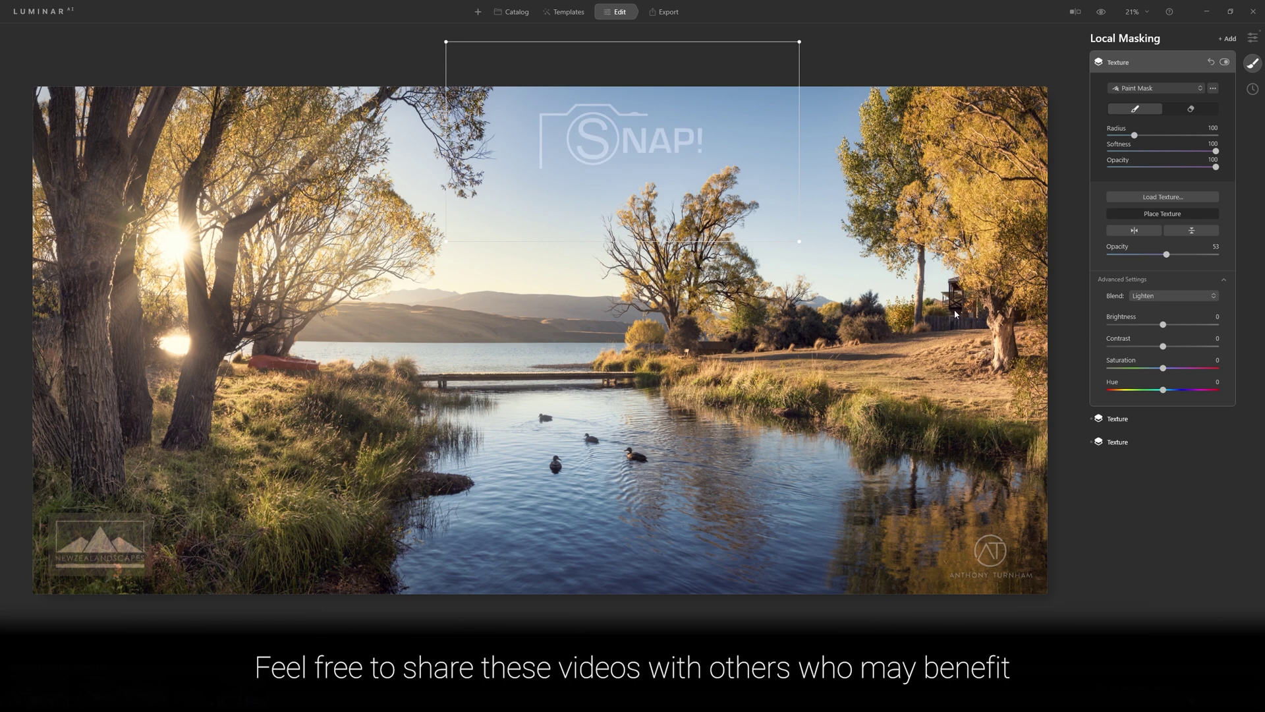
Step: Try the Darken blend mode on the SNAP! logo and move the logo over the trees and hills
left_click(1181, 298)
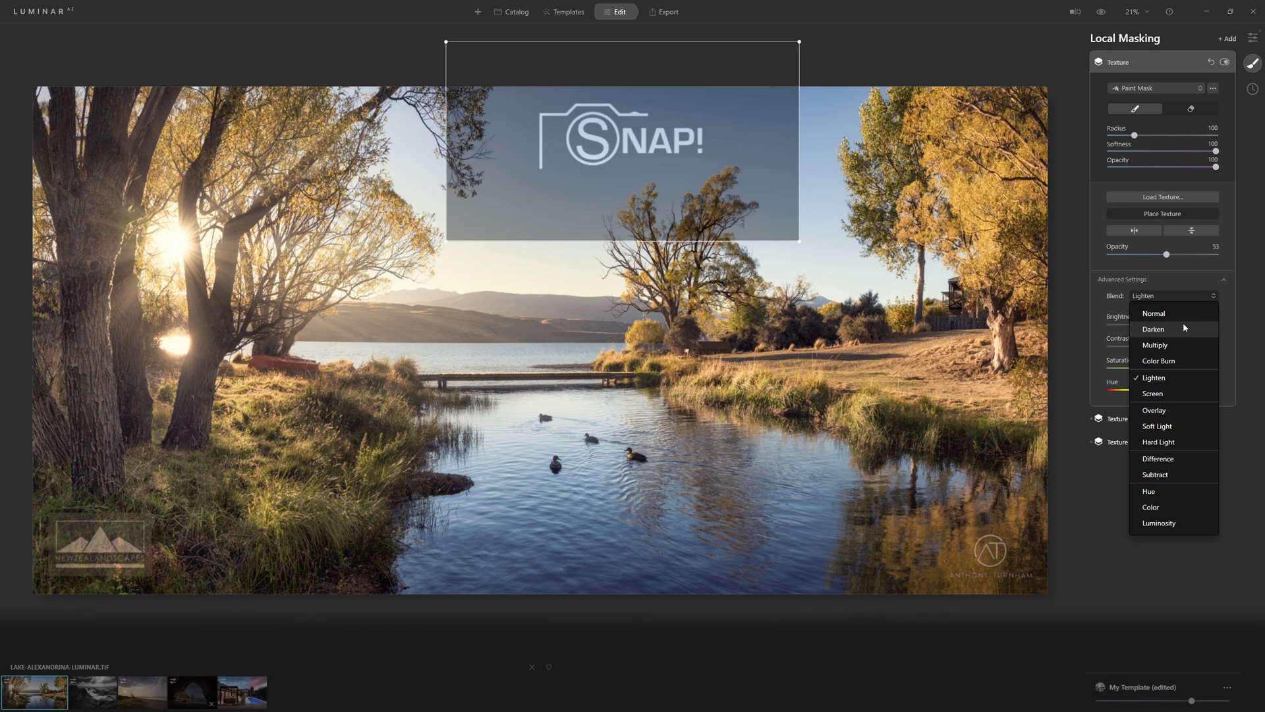
left_click(1183, 324)
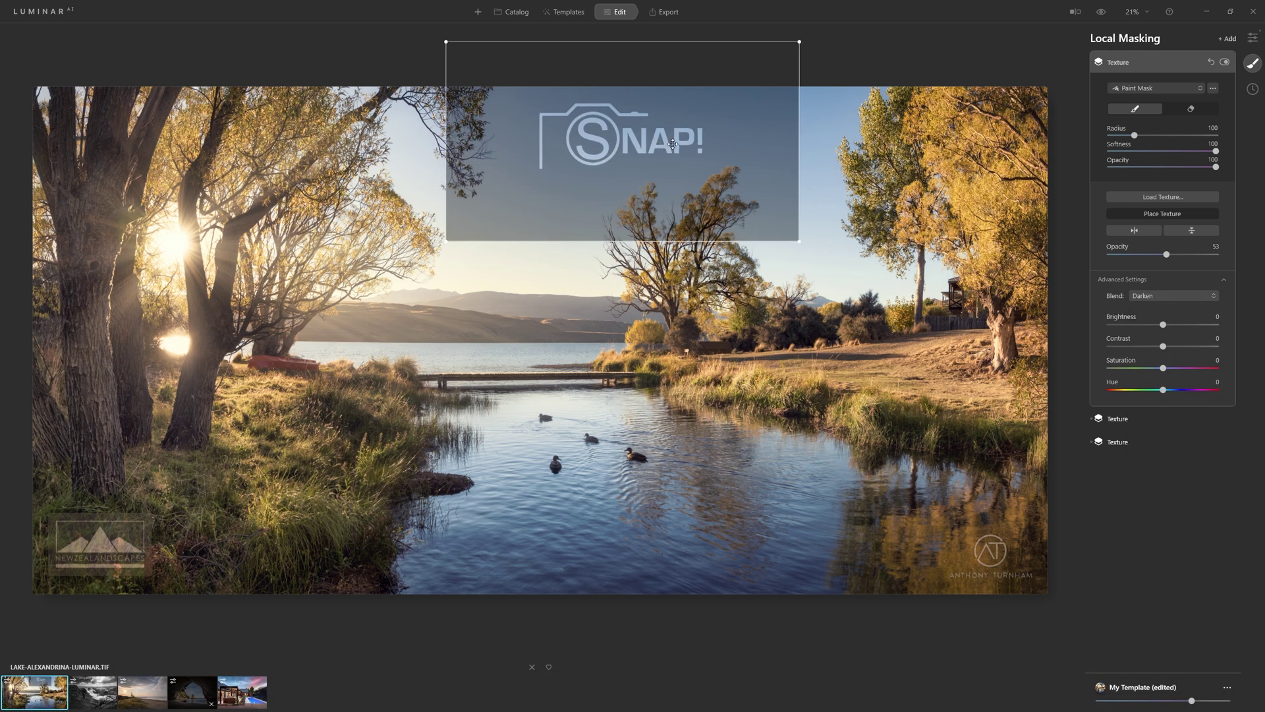
left_click_drag(705, 134, 485, 206)
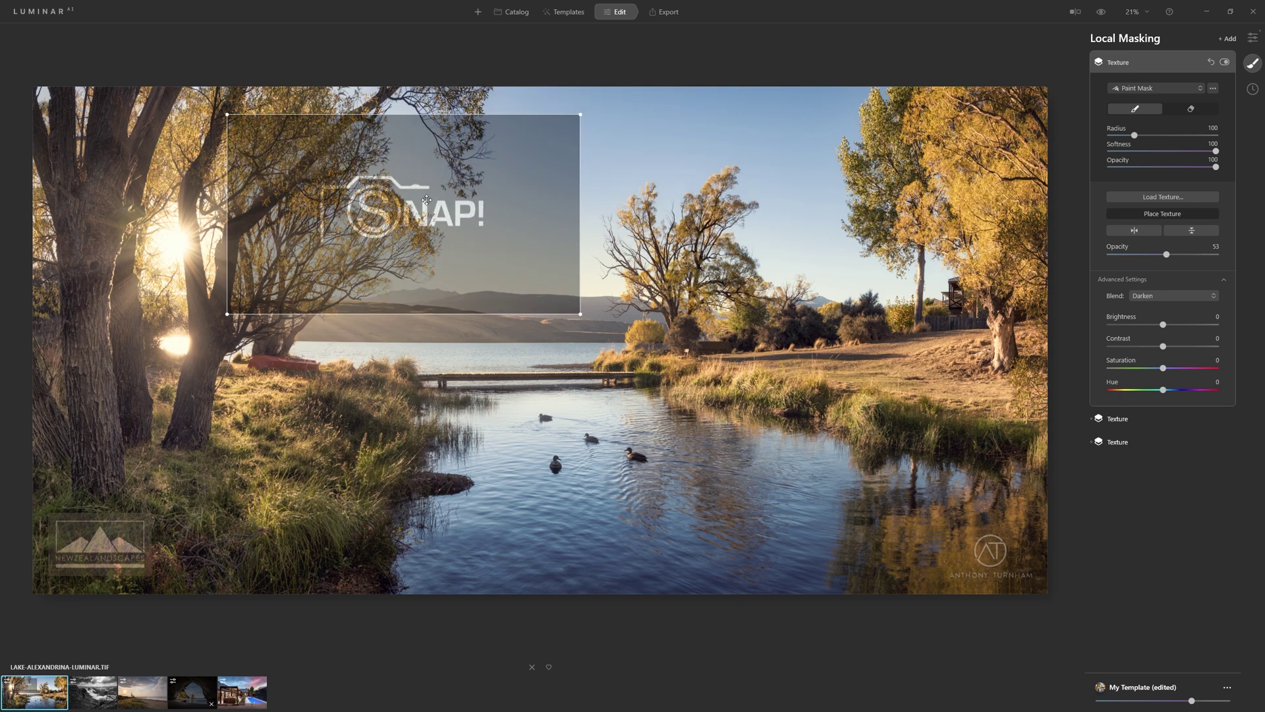
Step: Set the SNAP! logo's blend mode to Lighten, shrink it and place it beside the logo in the photo's lower-right corner
left_click(1200, 298)
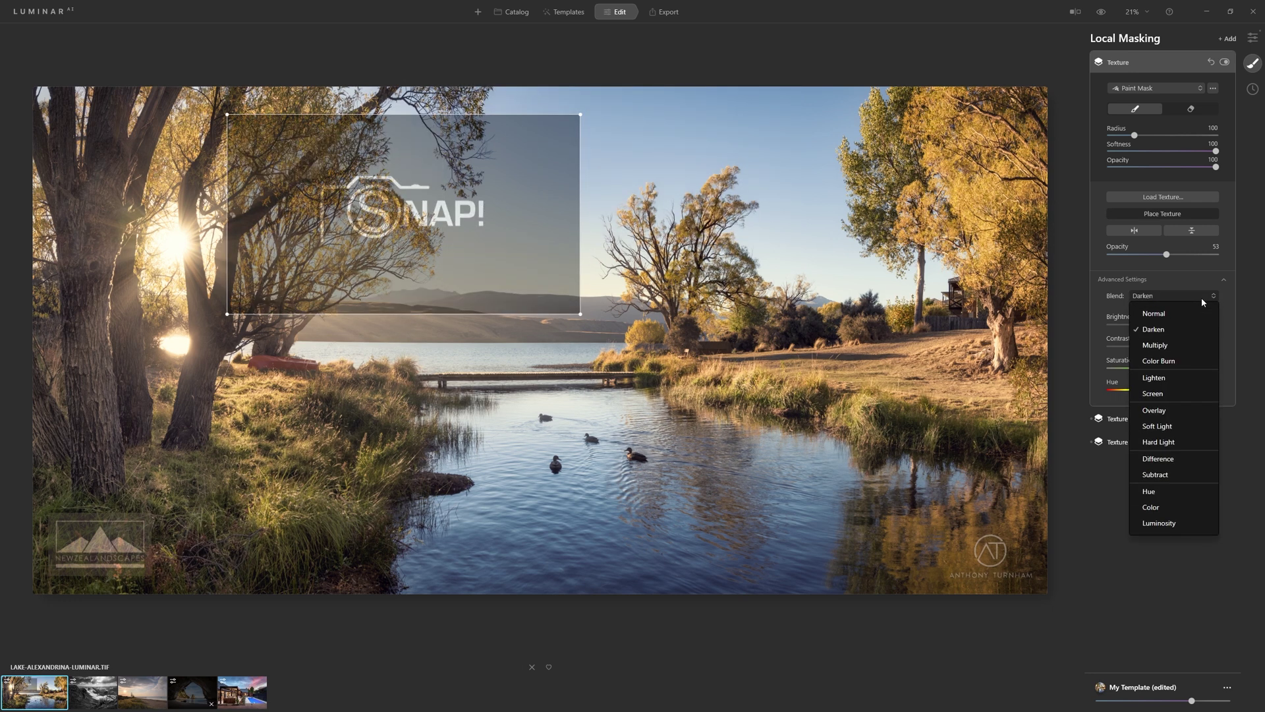
left_click(1190, 377)
left_click_drag(402, 211, 886, 530)
scroll(886, 530, "down", 3)
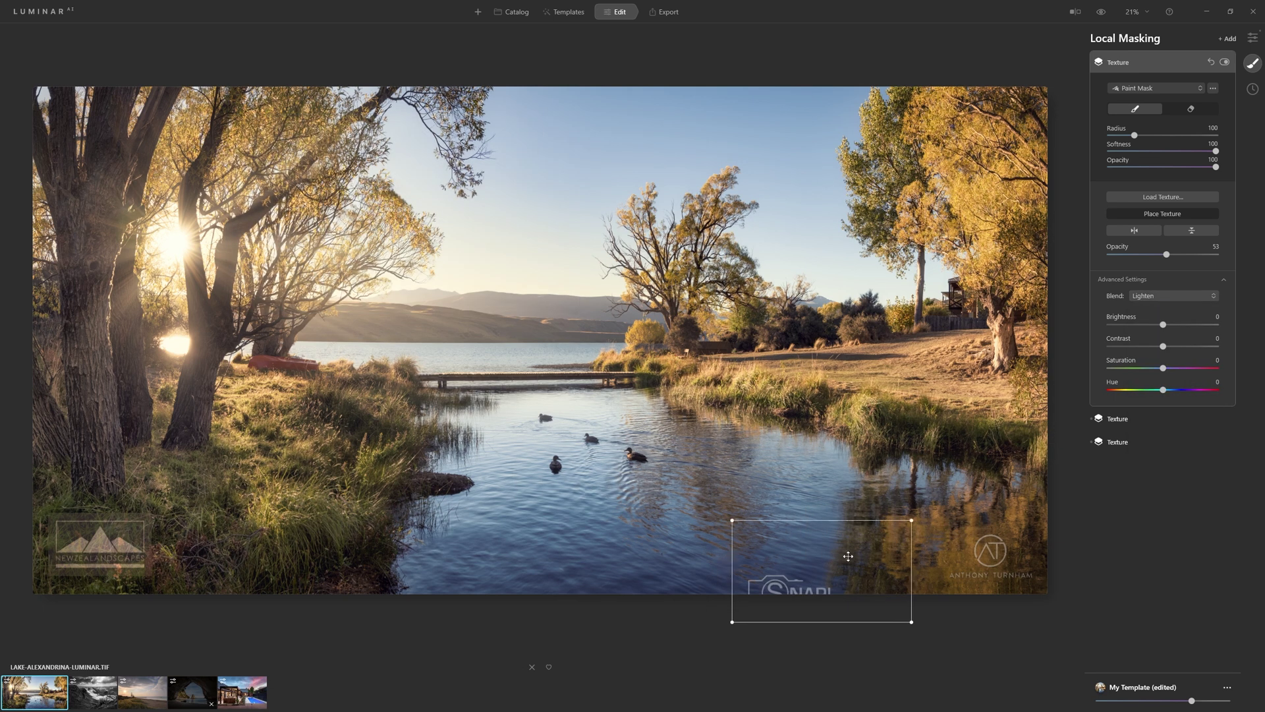
left_click_drag(841, 583, 913, 573)
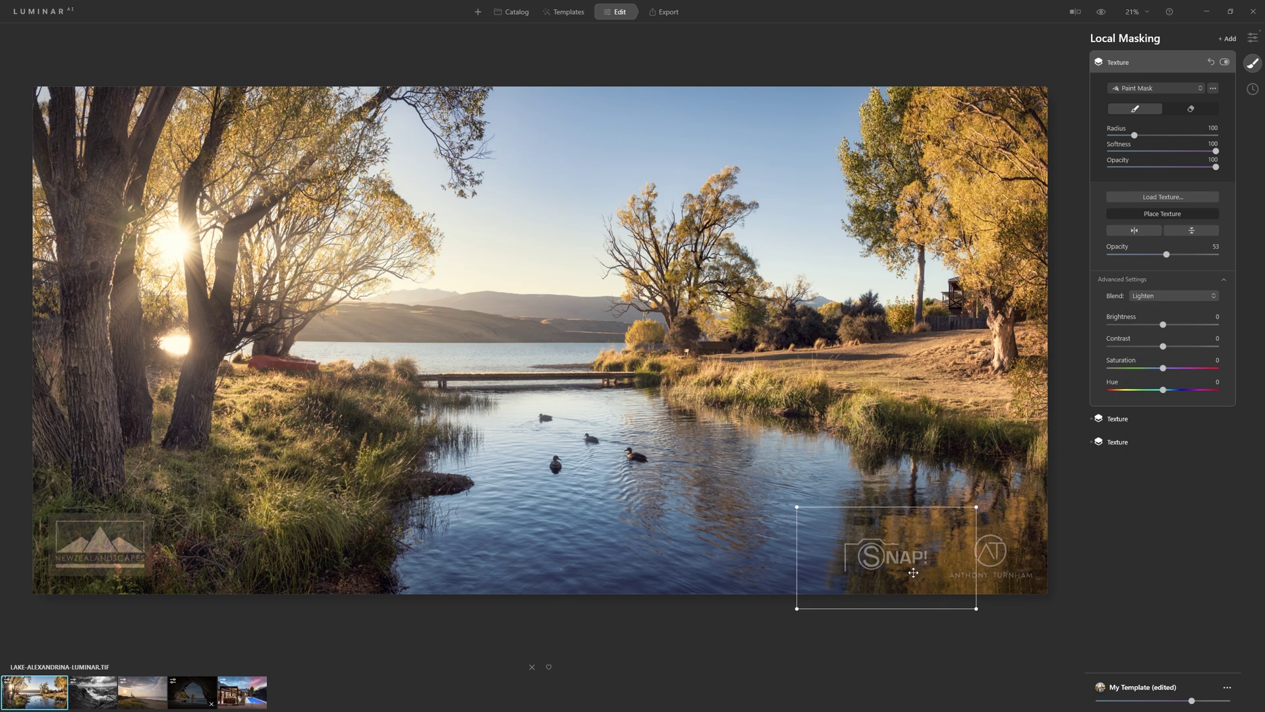
left_click(1169, 62)
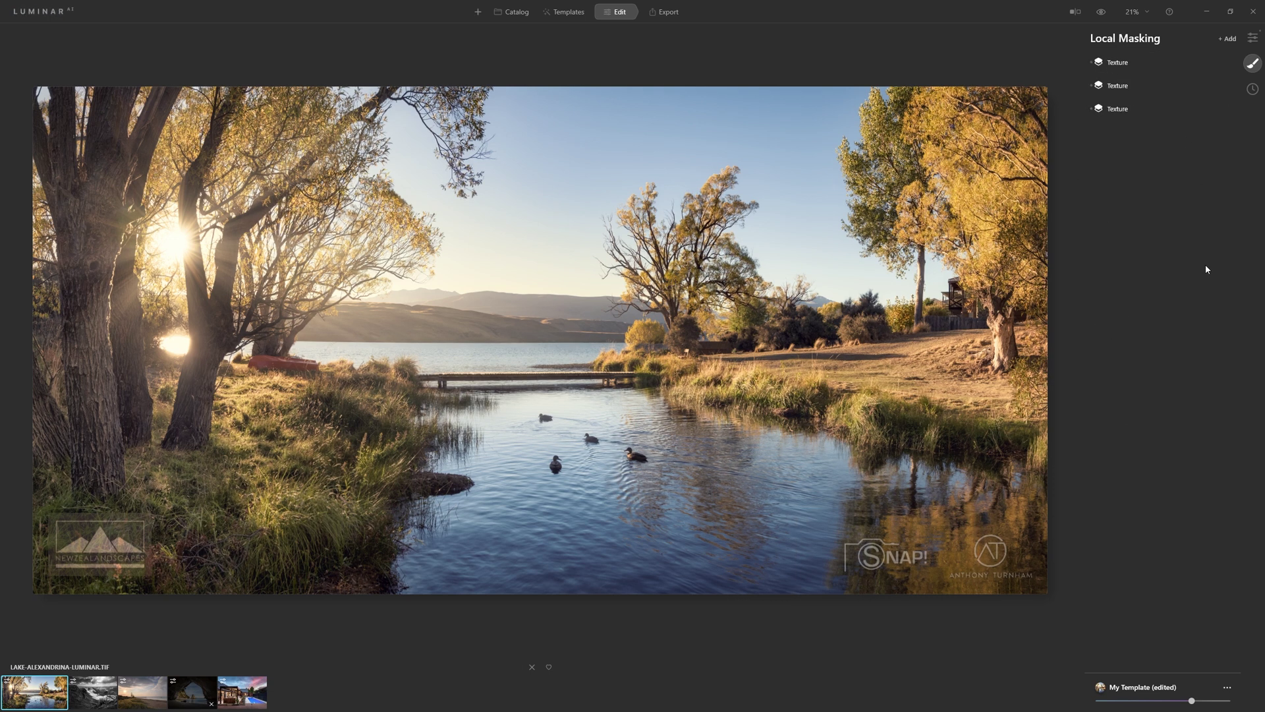
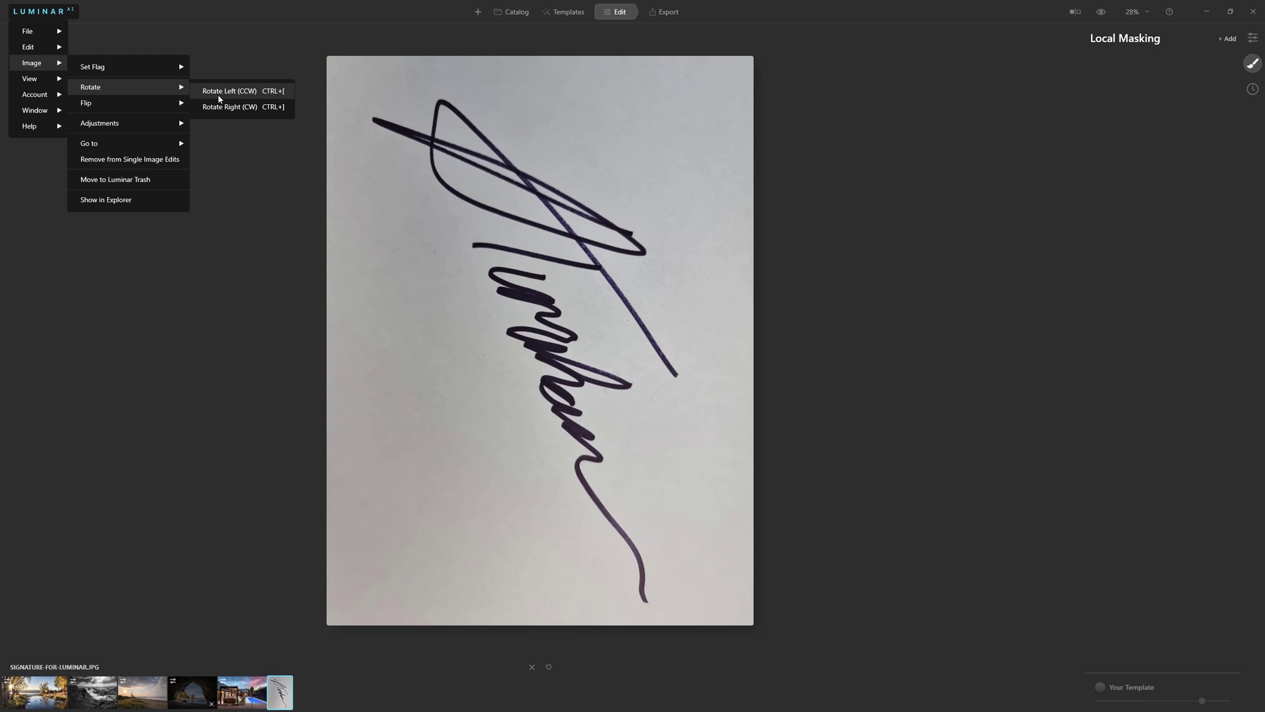
Step: Rotate the signature photo counterclockwise and set its Whites and Highlights to 100 in the Light adjustments
left_click(276, 95)
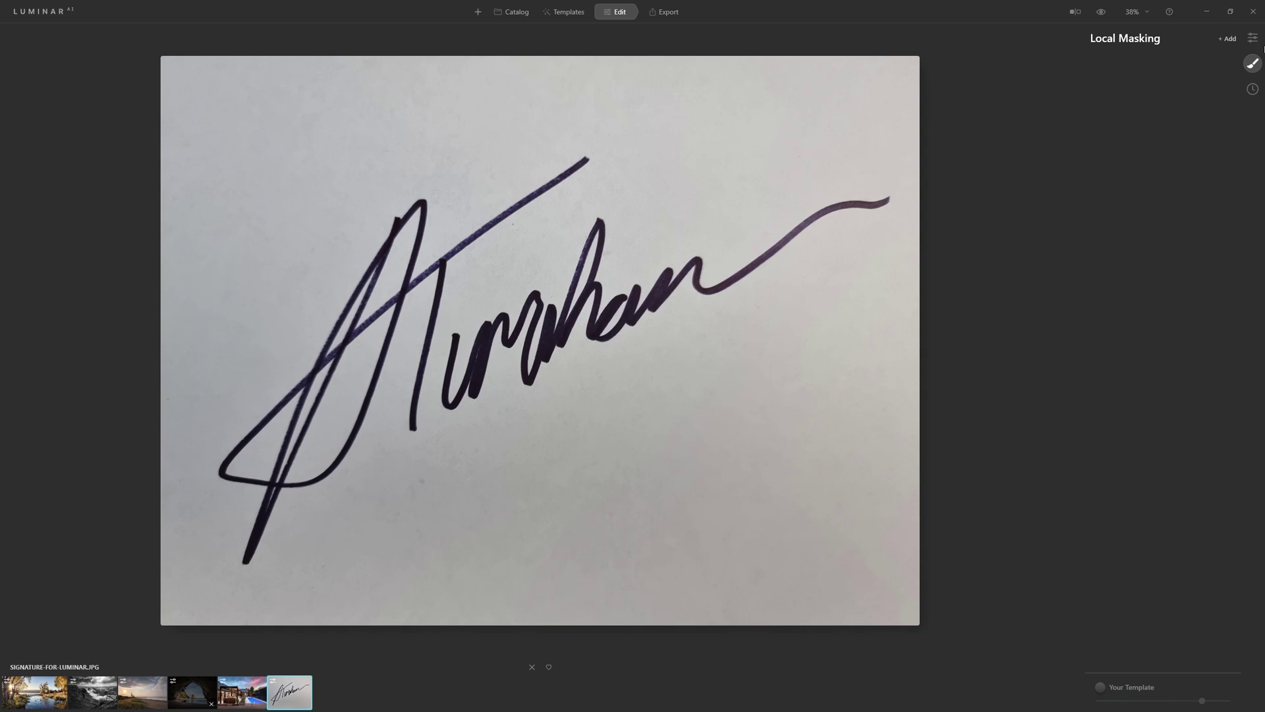
left_click(1252, 40)
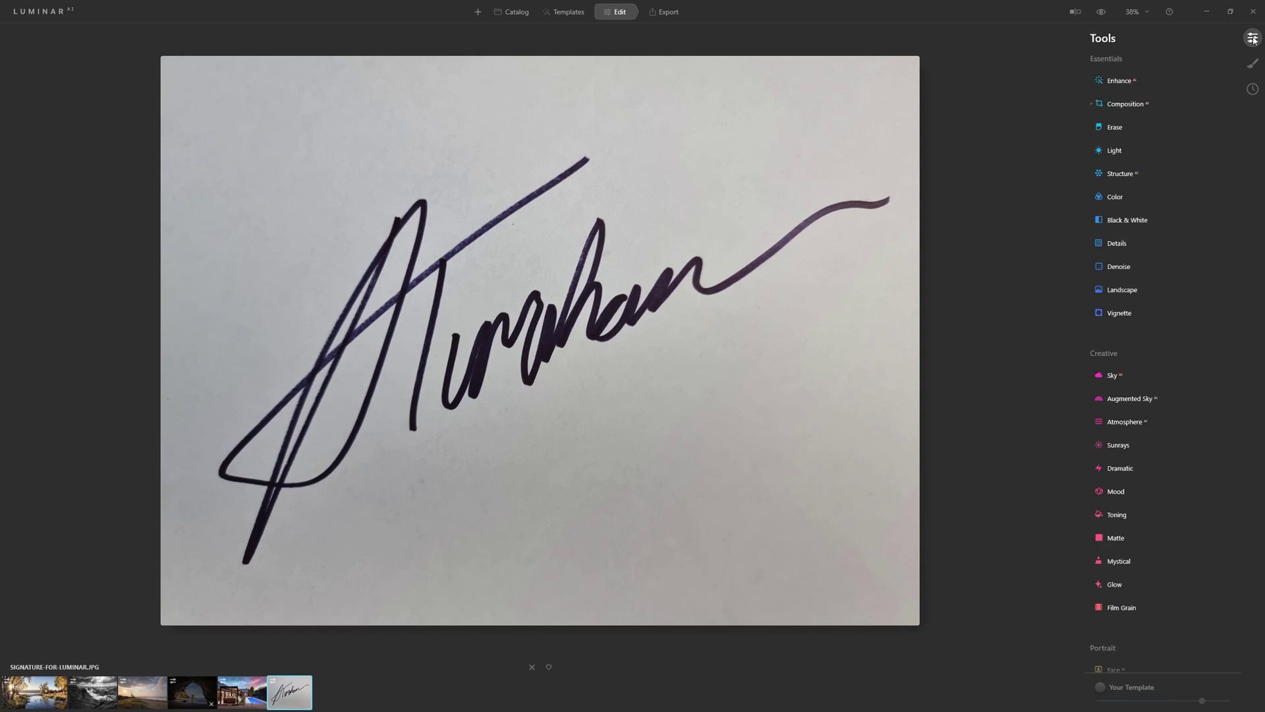
left_click(1127, 151)
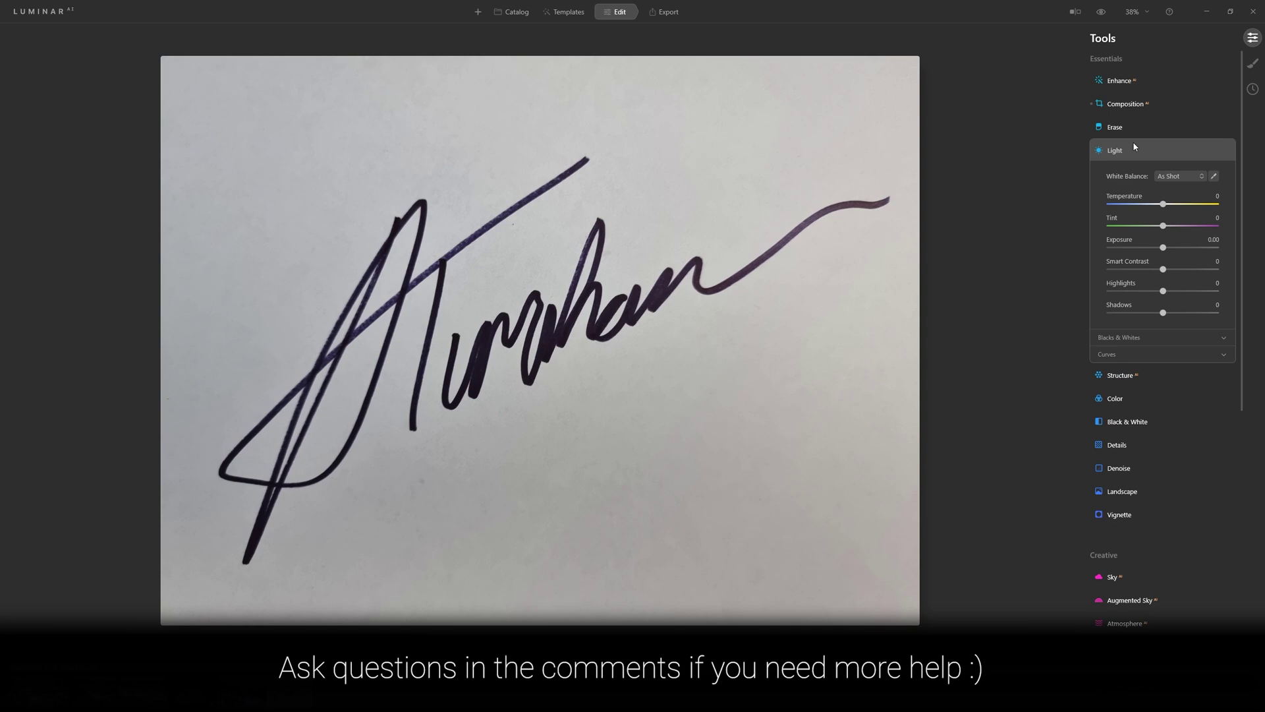
left_click(1129, 340)
left_click_drag(1162, 365, 1227, 363)
left_click_drag(1162, 291, 1229, 284)
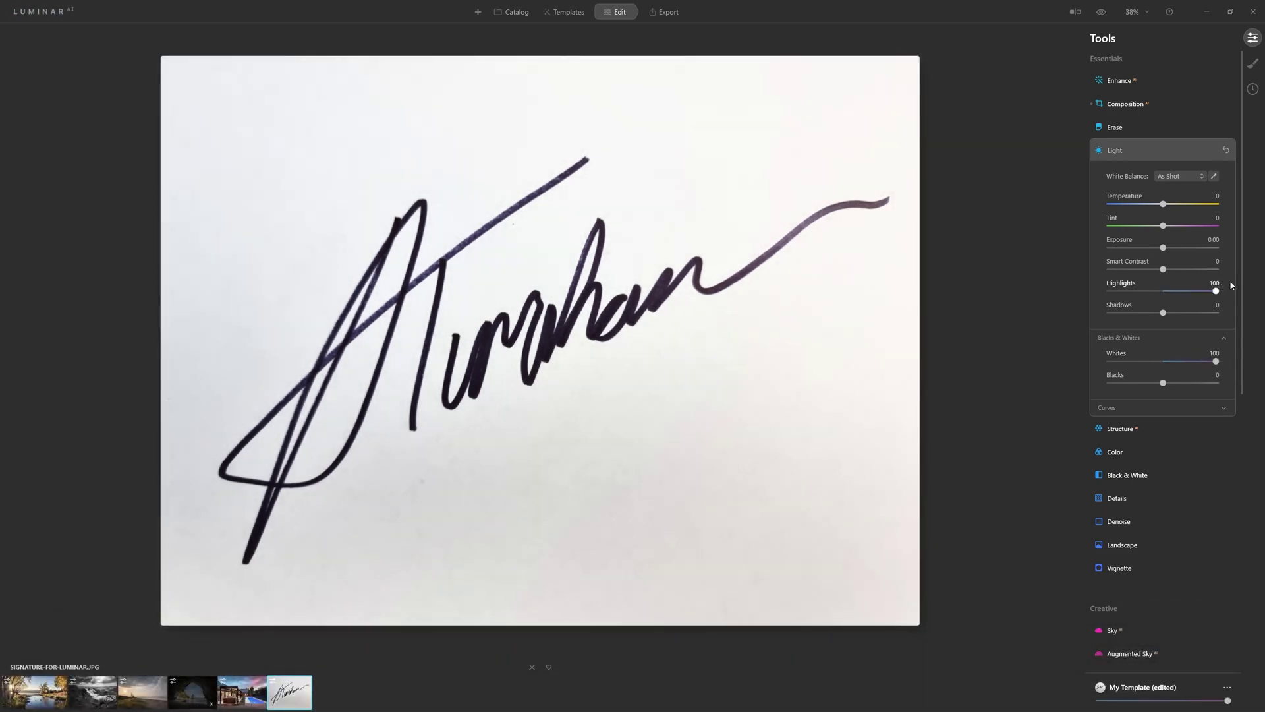
Step: Set the signature photo's Exposure to 0.84, Blacks to -87 and Shadows to -69
left_click_drag(1164, 248, 1172, 251)
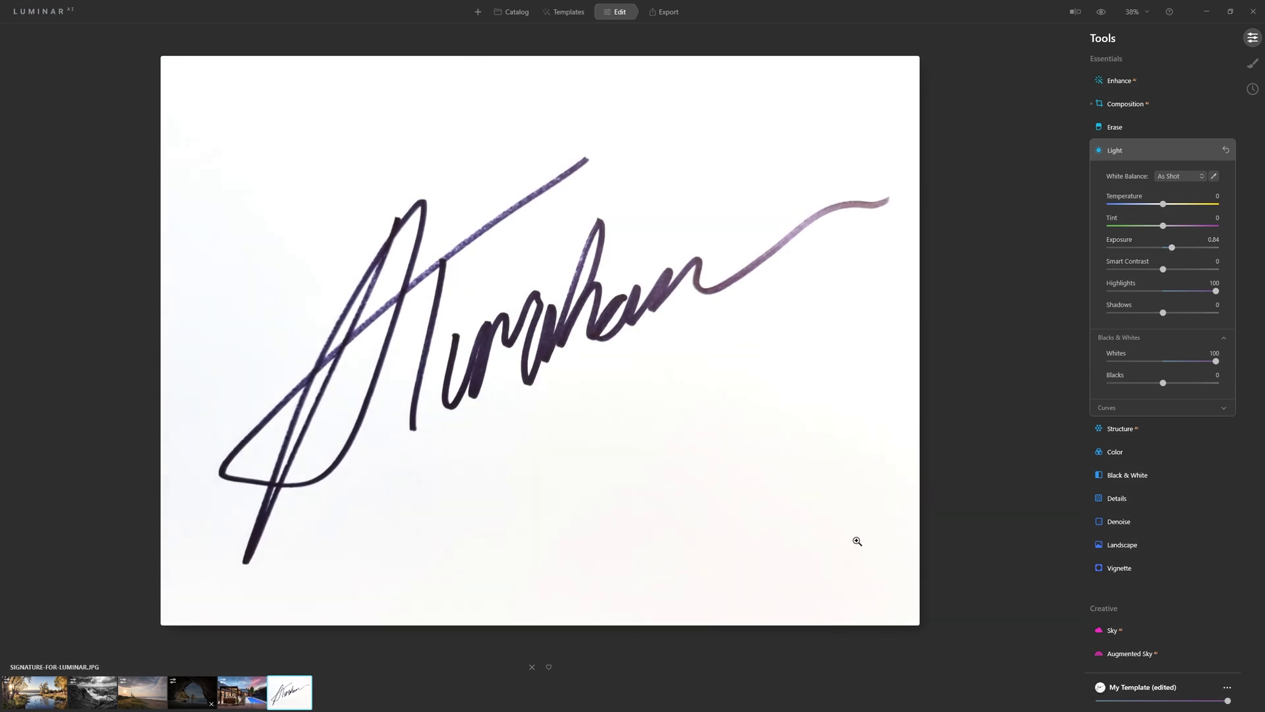
left_click_drag(1163, 383, 1117, 385)
left_click_drag(1161, 314, 1140, 319)
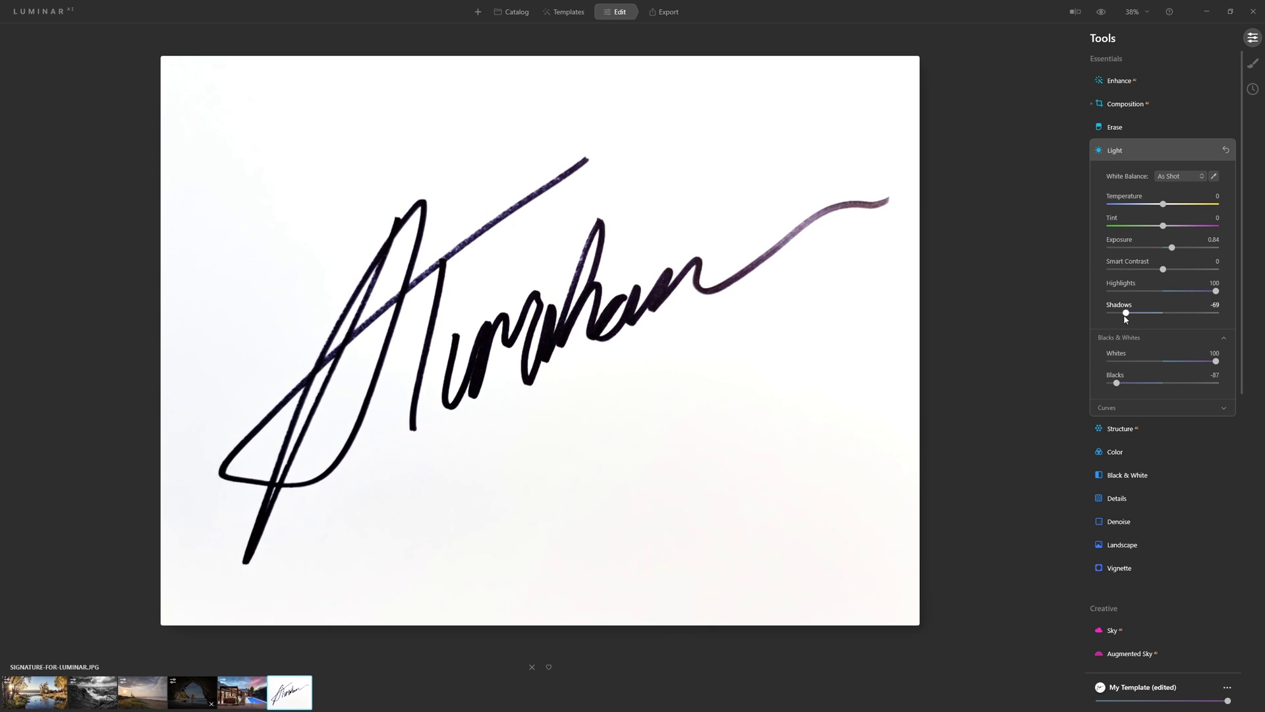
left_click(1114, 150)
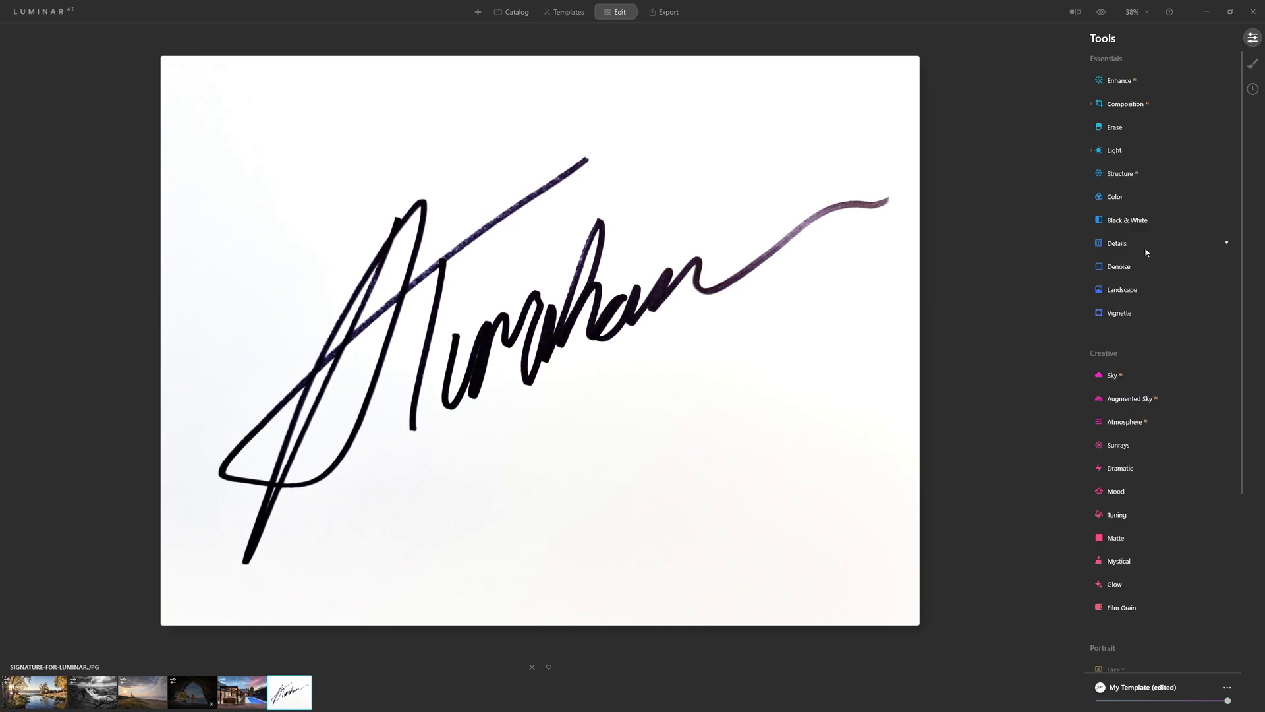
Step: Export the signature image to the Dropbox Work Logos folder, resized to 1000 on its long edge
left_click(666, 13)
left_click(1184, 169)
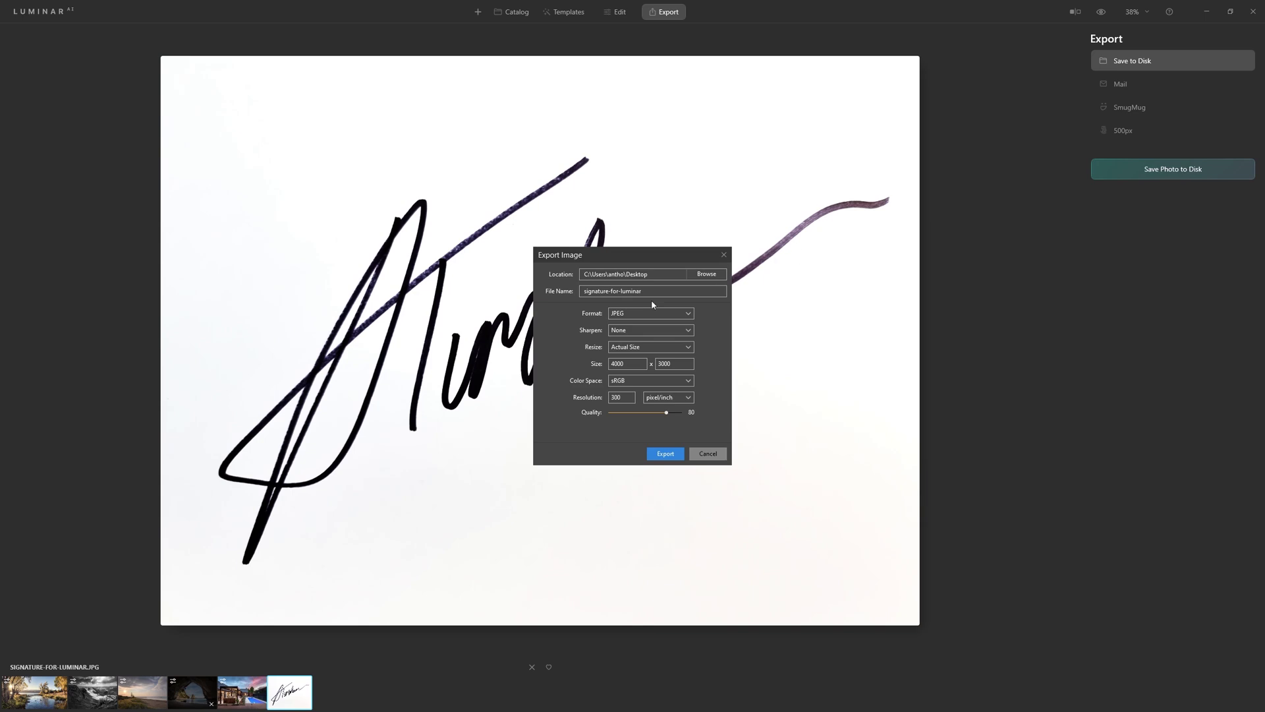
left_click(633, 347)
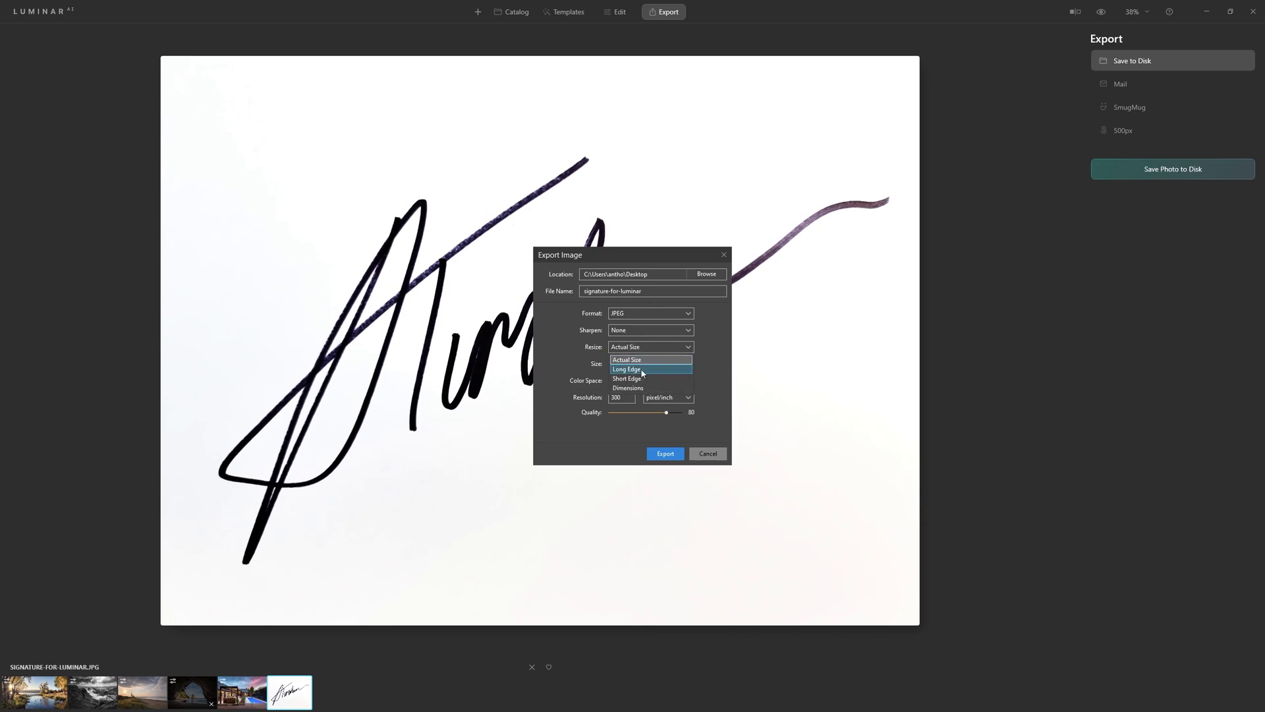
left_click(642, 372)
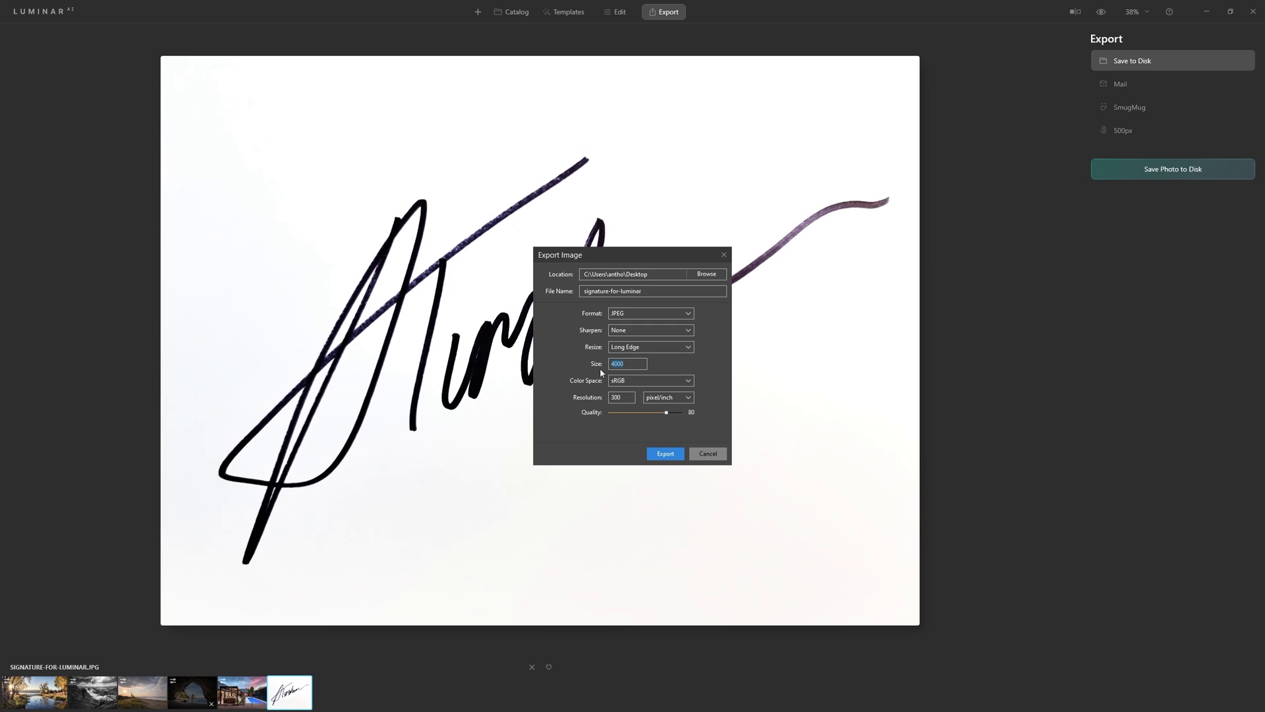
type("1000")
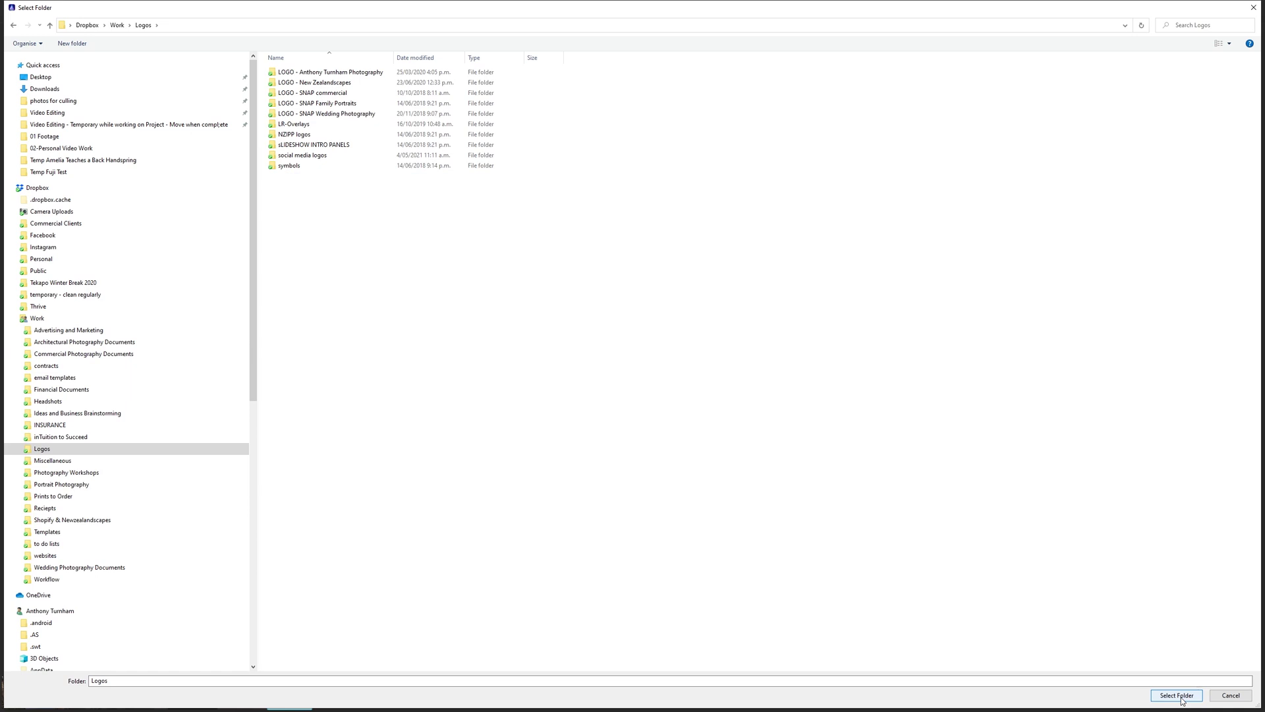
left_click(1176, 695)
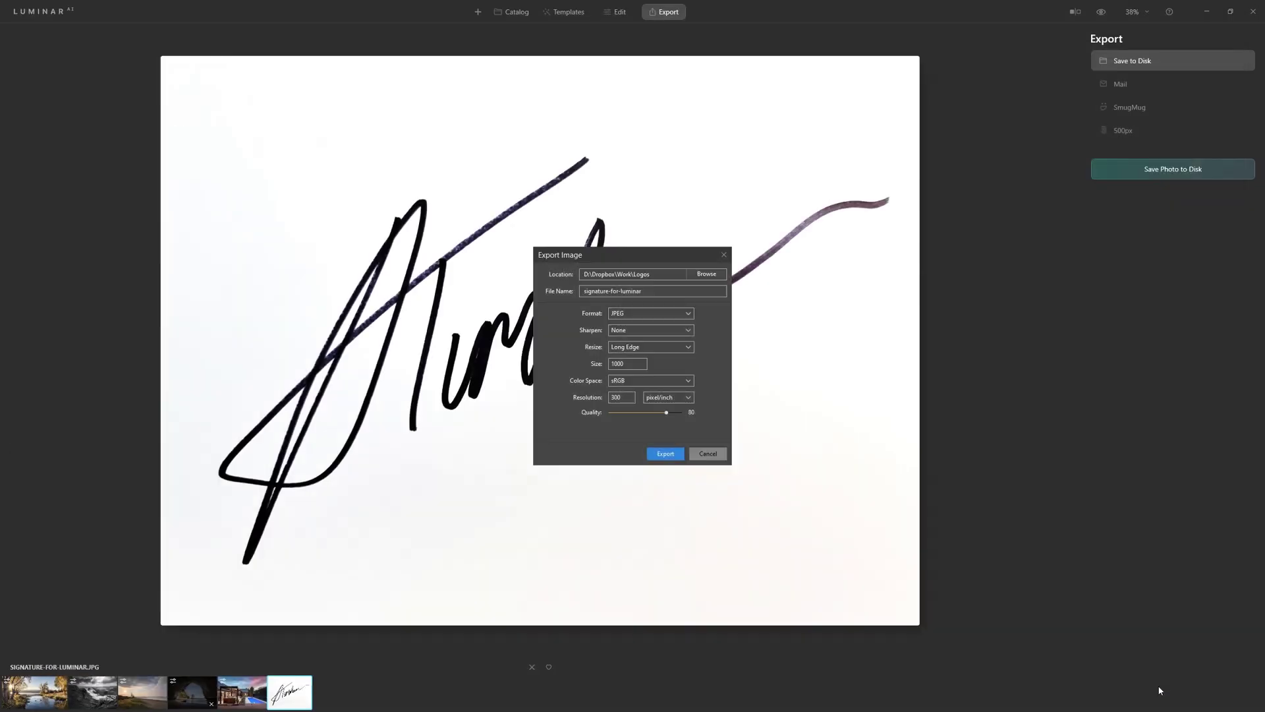
left_click(664, 454)
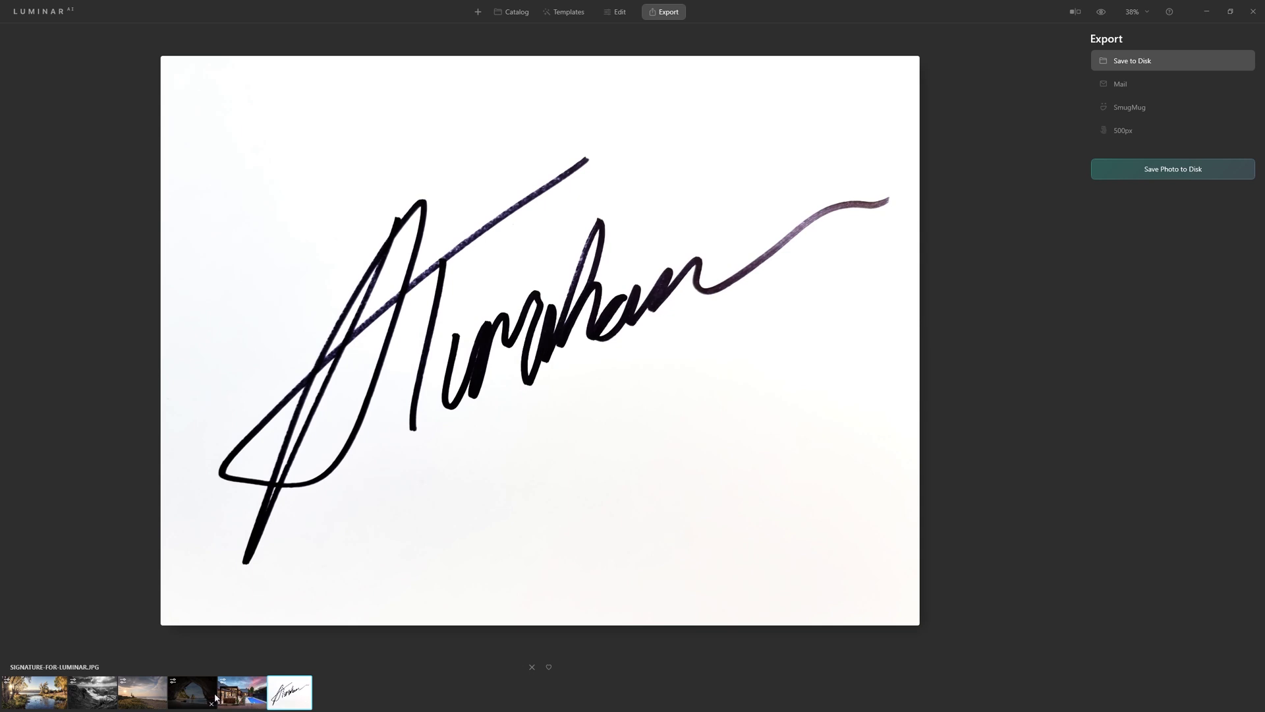
Step: Open the Ohope beach photo for editing and add a Texture layer in Local Masking
left_click(156, 697)
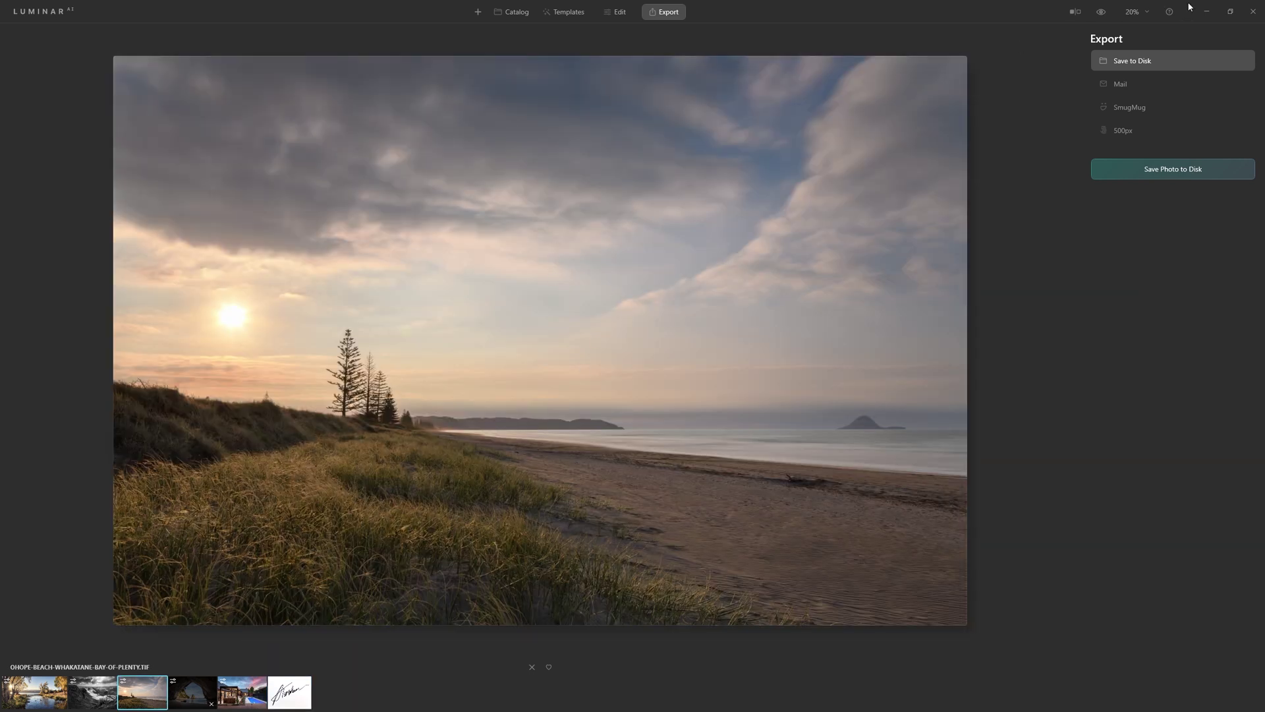
left_click(617, 15)
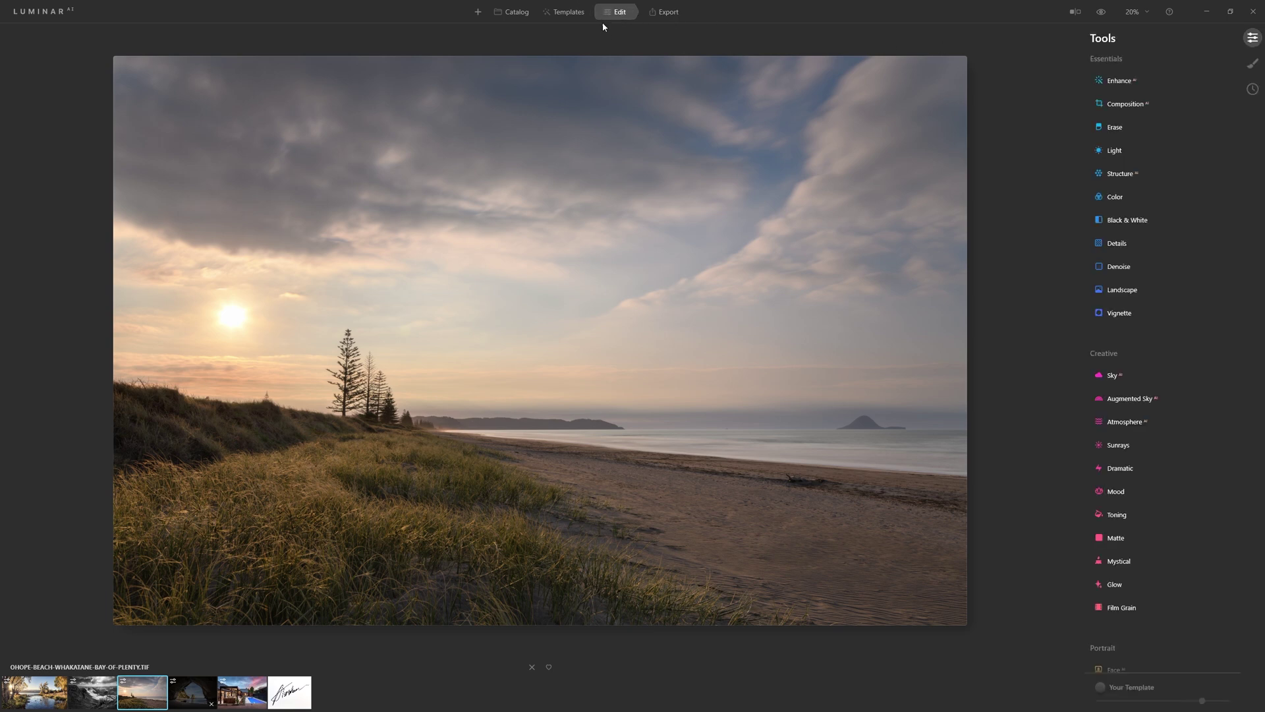
left_click(1252, 68)
left_click(1227, 41)
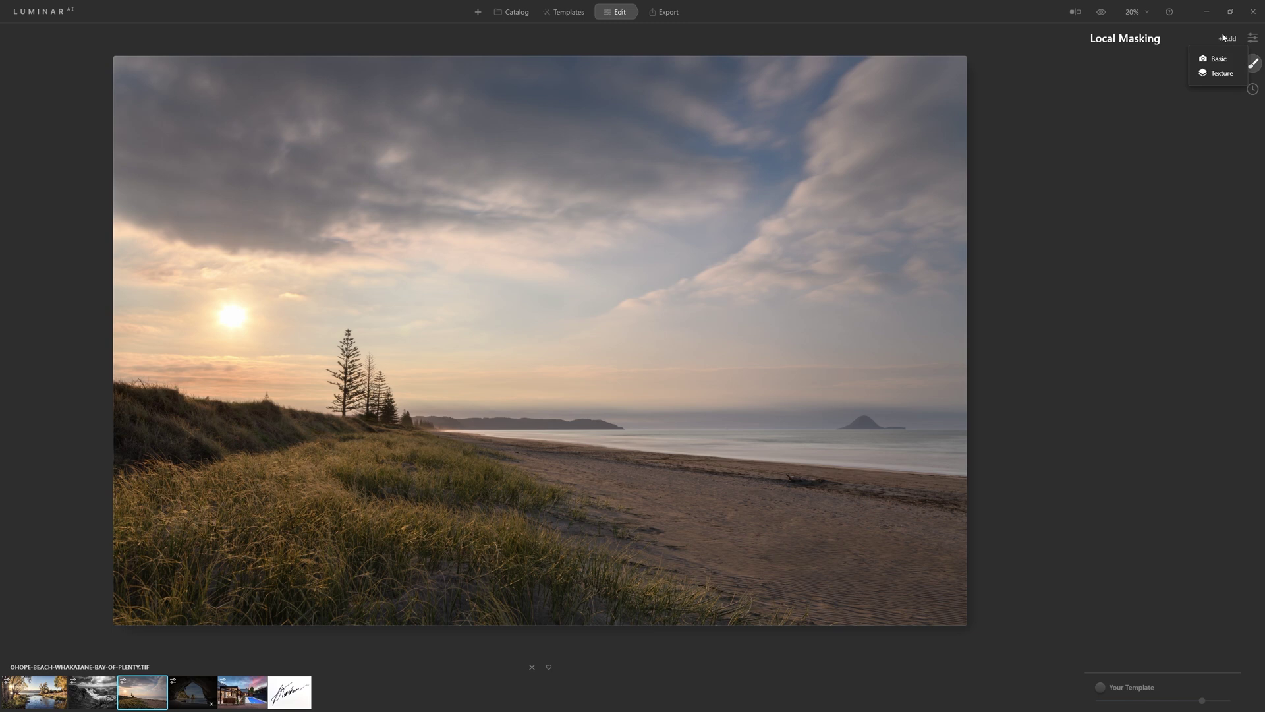
left_click(1220, 70)
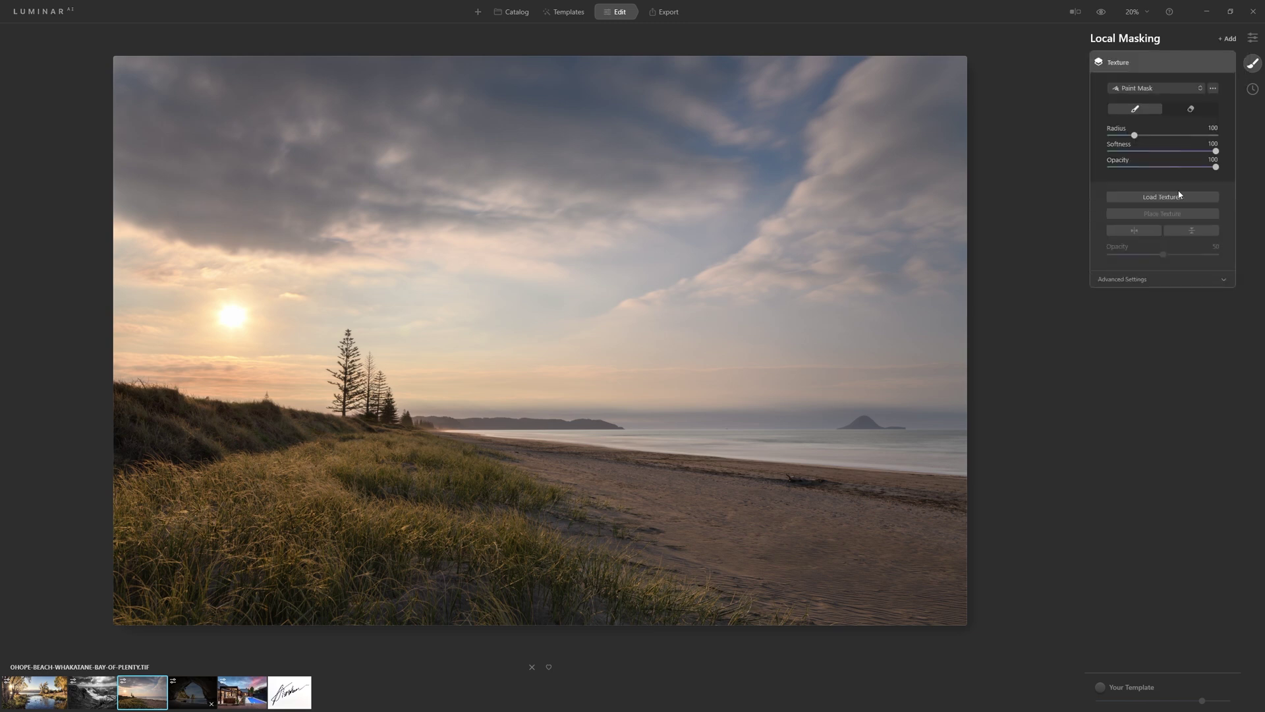
Step: Load signature-for-luminar.jpg from the Logos folder as the beach photo's texture
left_click(1179, 195)
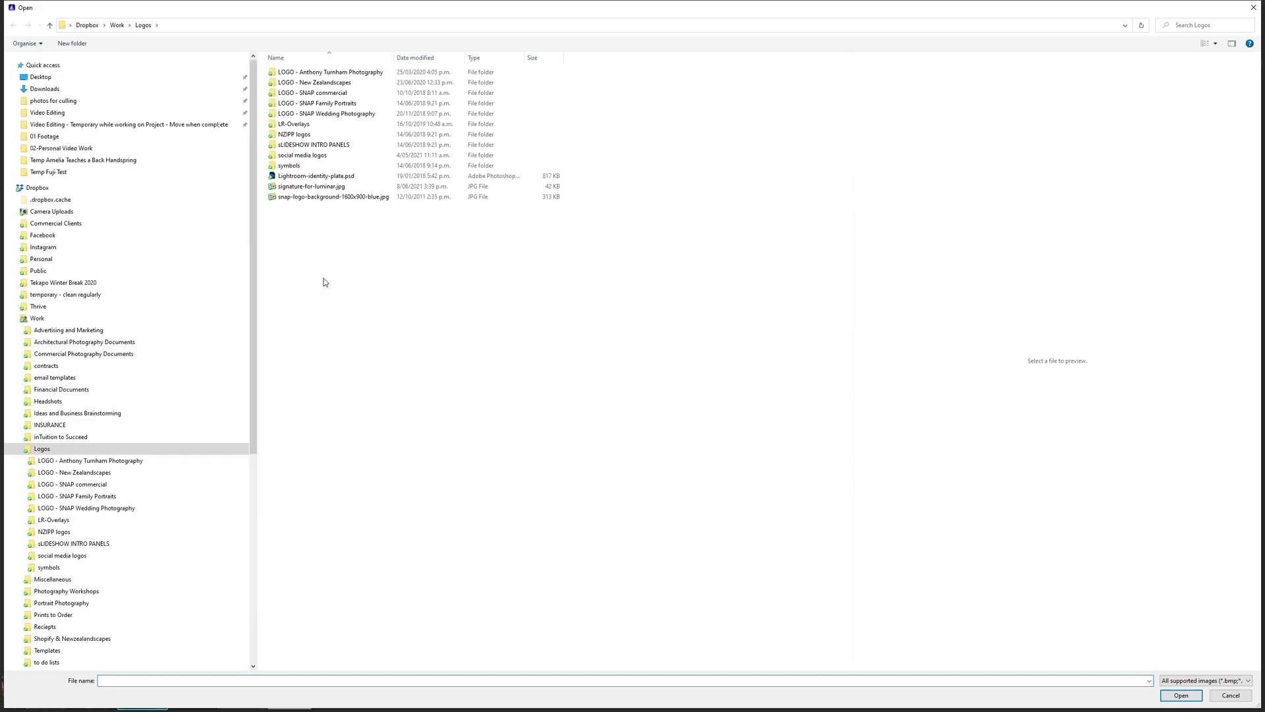
left_click(338, 187)
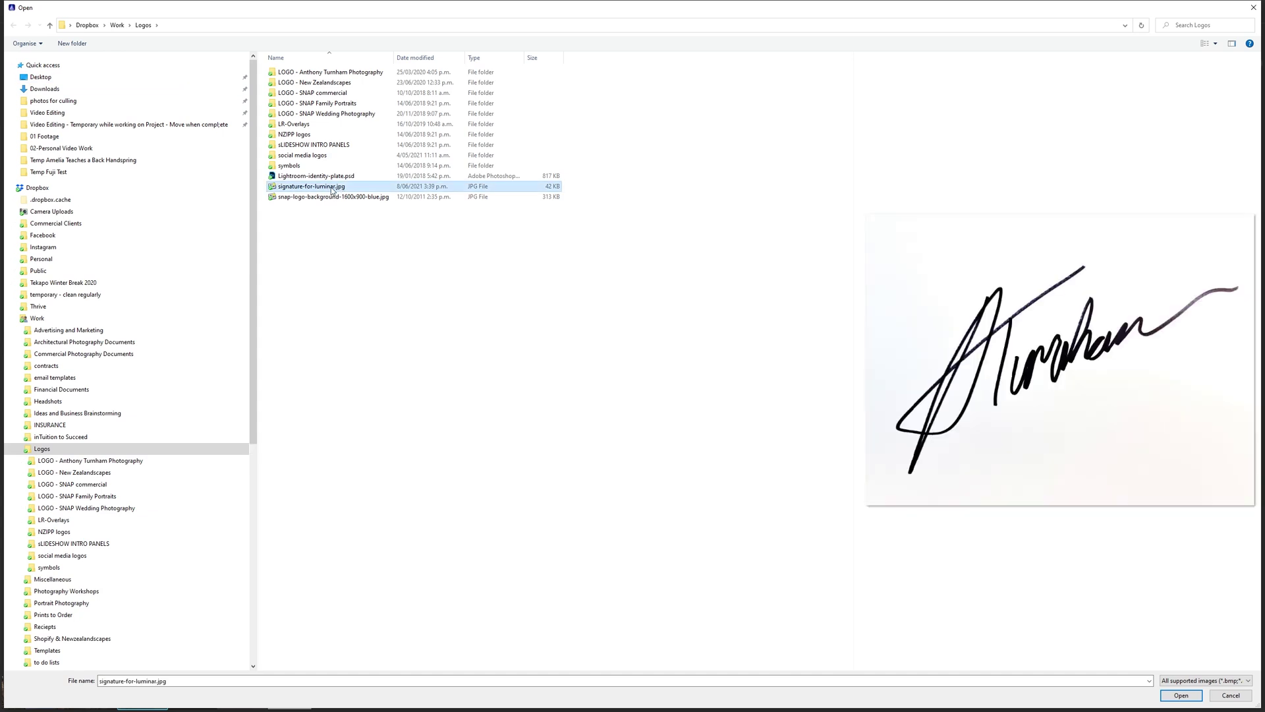
left_click(1181, 697)
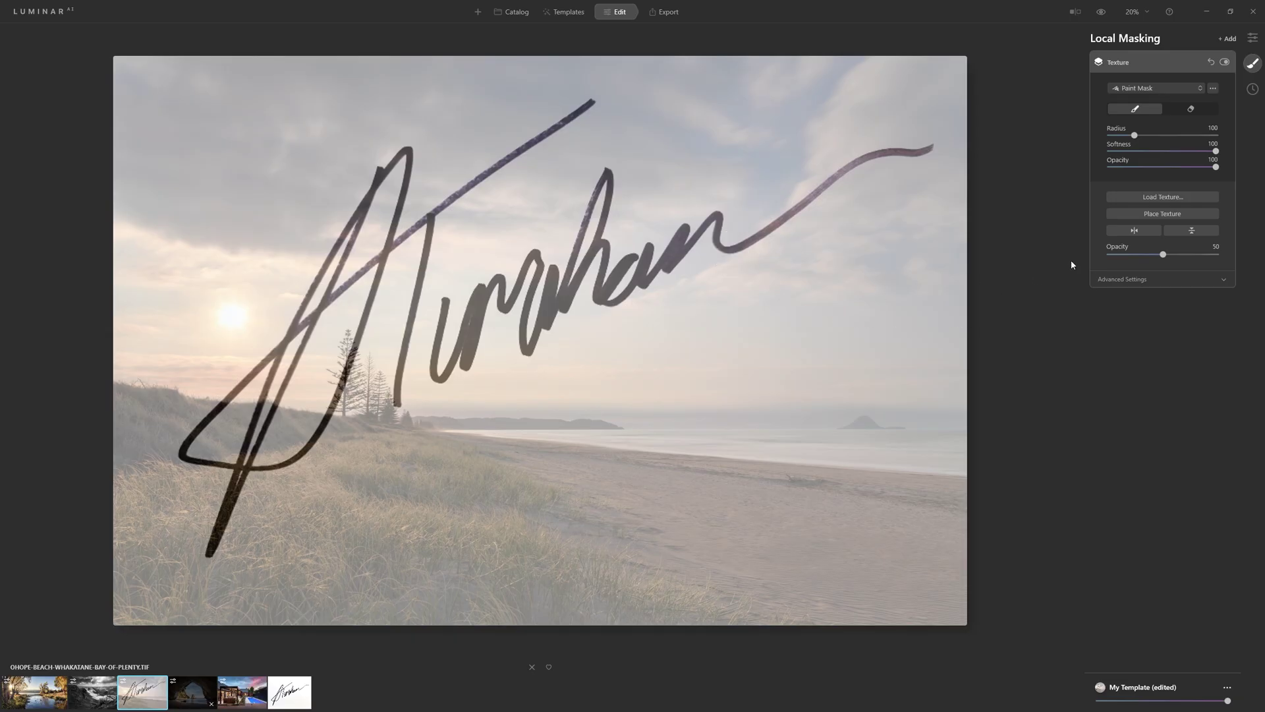
Step: Set the signature texture's blend mode to Darken and its opacity to 100 in the advanced texture settings
left_click(1133, 277)
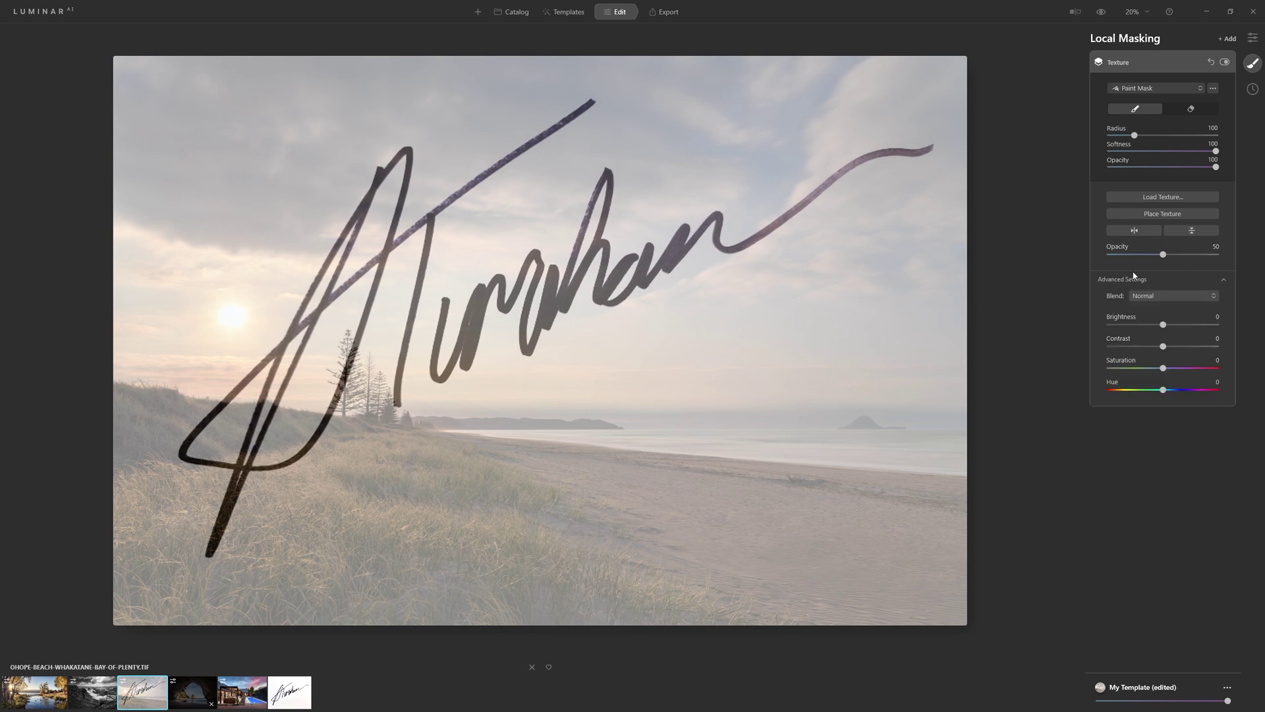
left_click(1167, 296)
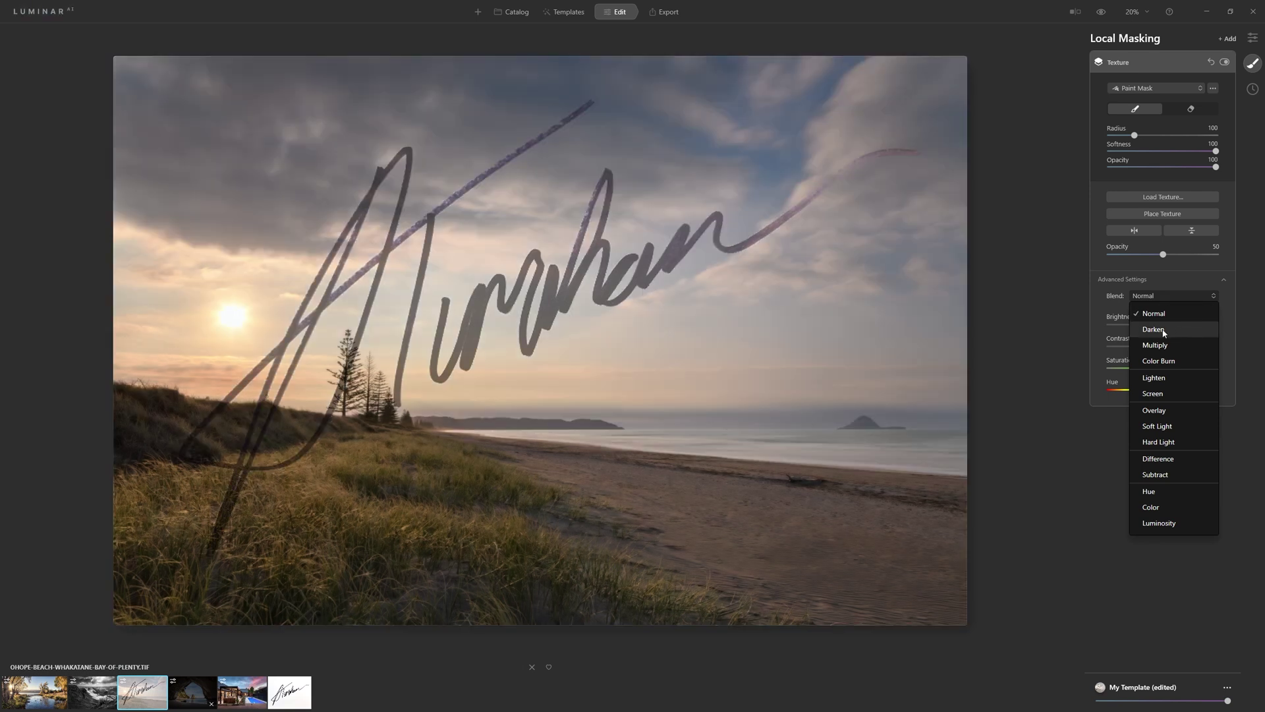
left_click(1164, 332)
left_click(1216, 254)
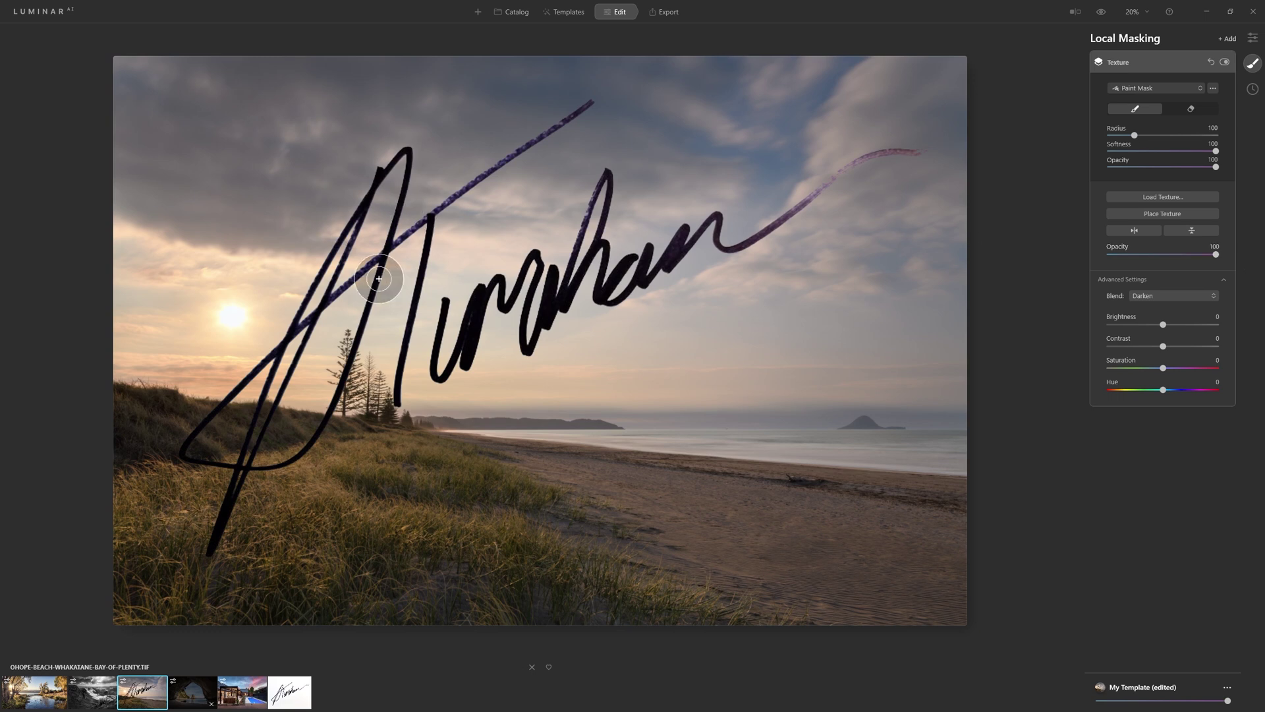
Step: Scale the signature texture down and place it as a small watermark on the sand in the beach photo's lower-right corner
left_click(1145, 216)
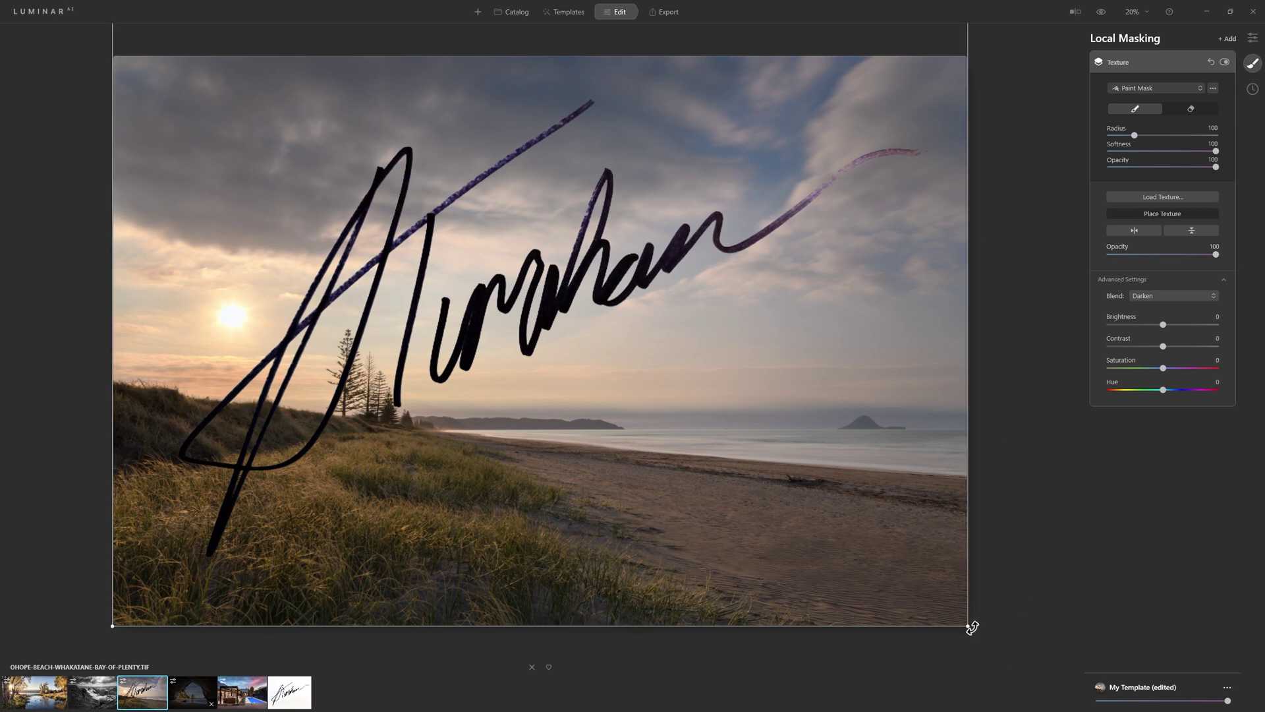
left_click_drag(964, 622, 422, 221)
left_click_drag(248, 123, 763, 473)
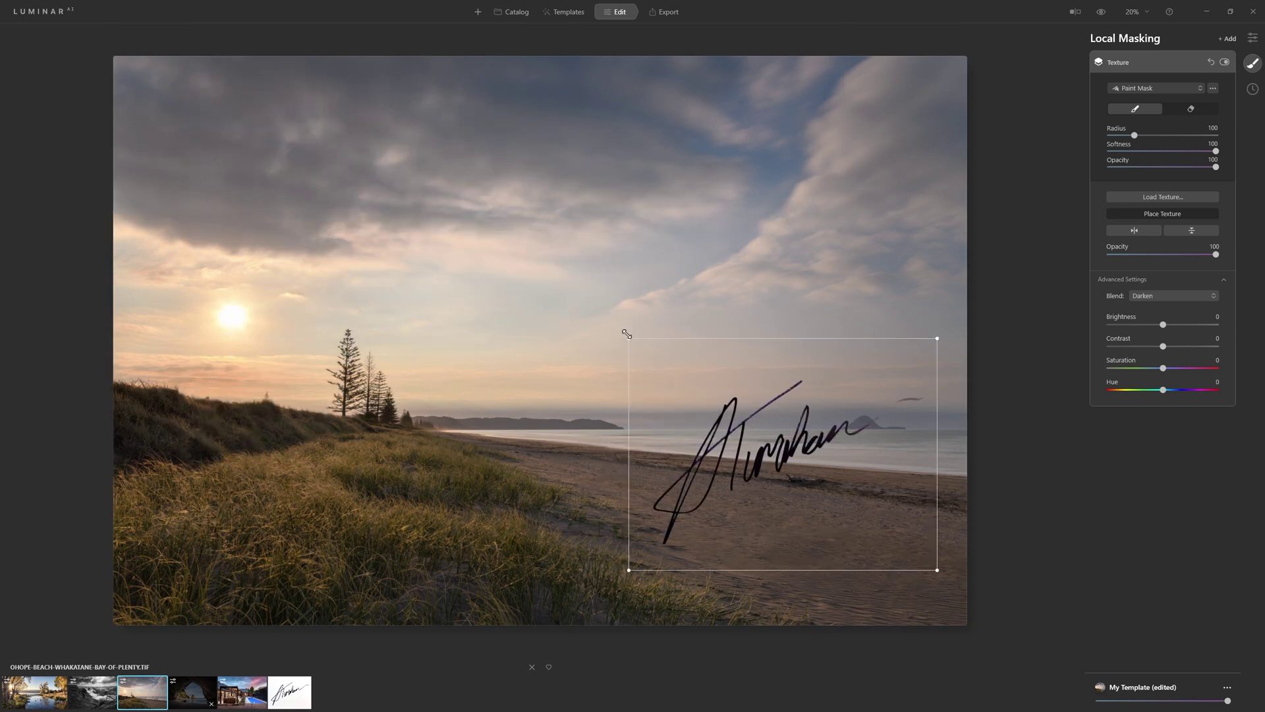
left_click_drag(622, 341, 863, 539)
left_click(1140, 64)
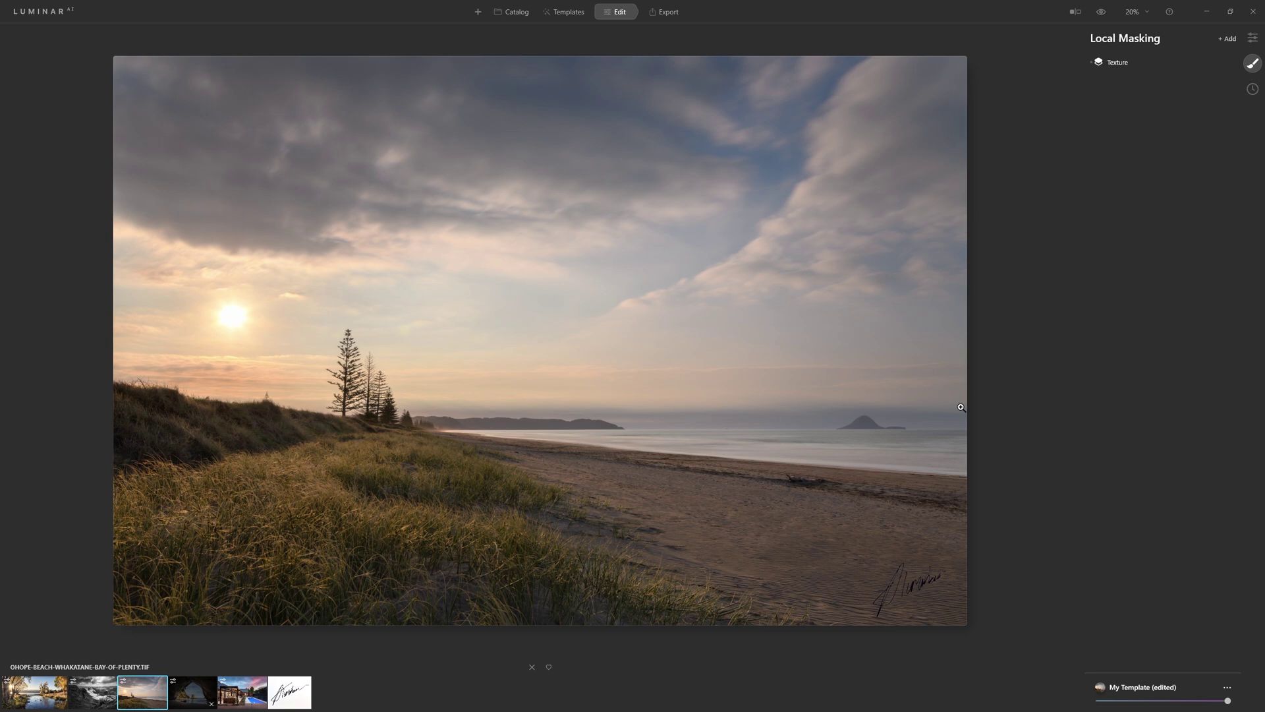
left_click(925, 594)
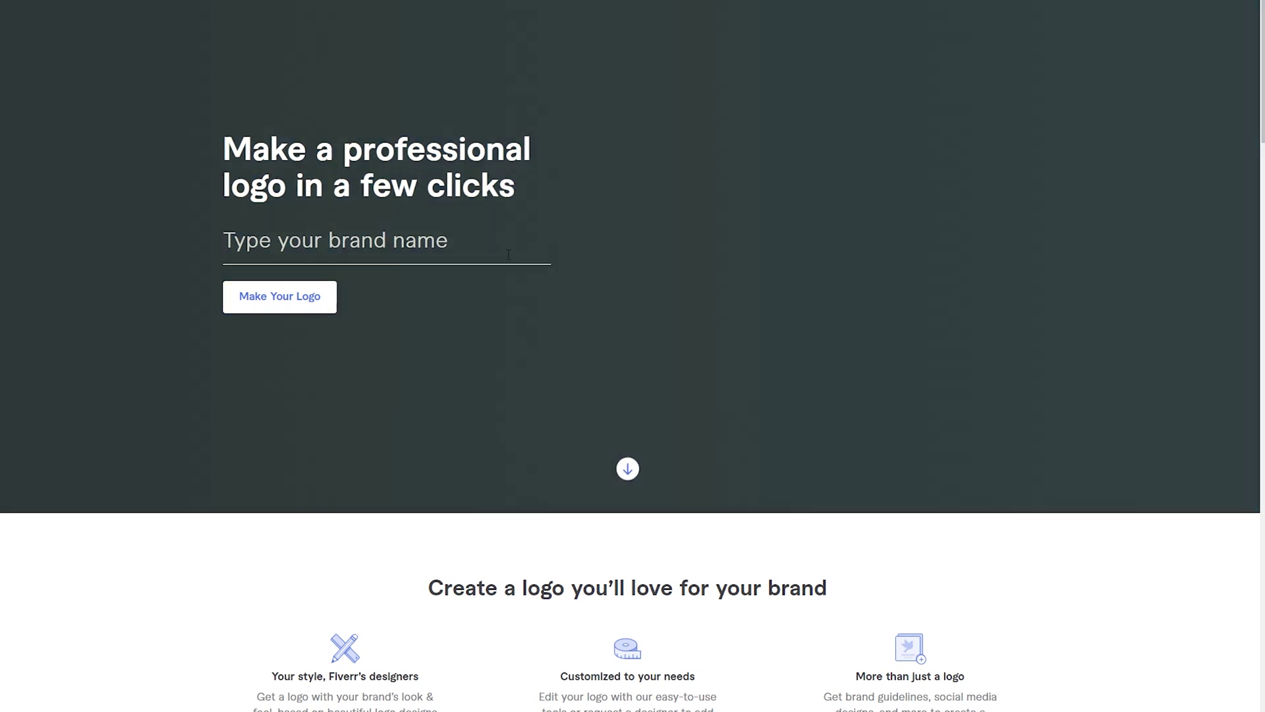
Step: Switch to the Fiverr logo maker and start a logo with the photographer's full name as brand and the slogan PHOTOGRAPHER
left_click(504, 254)
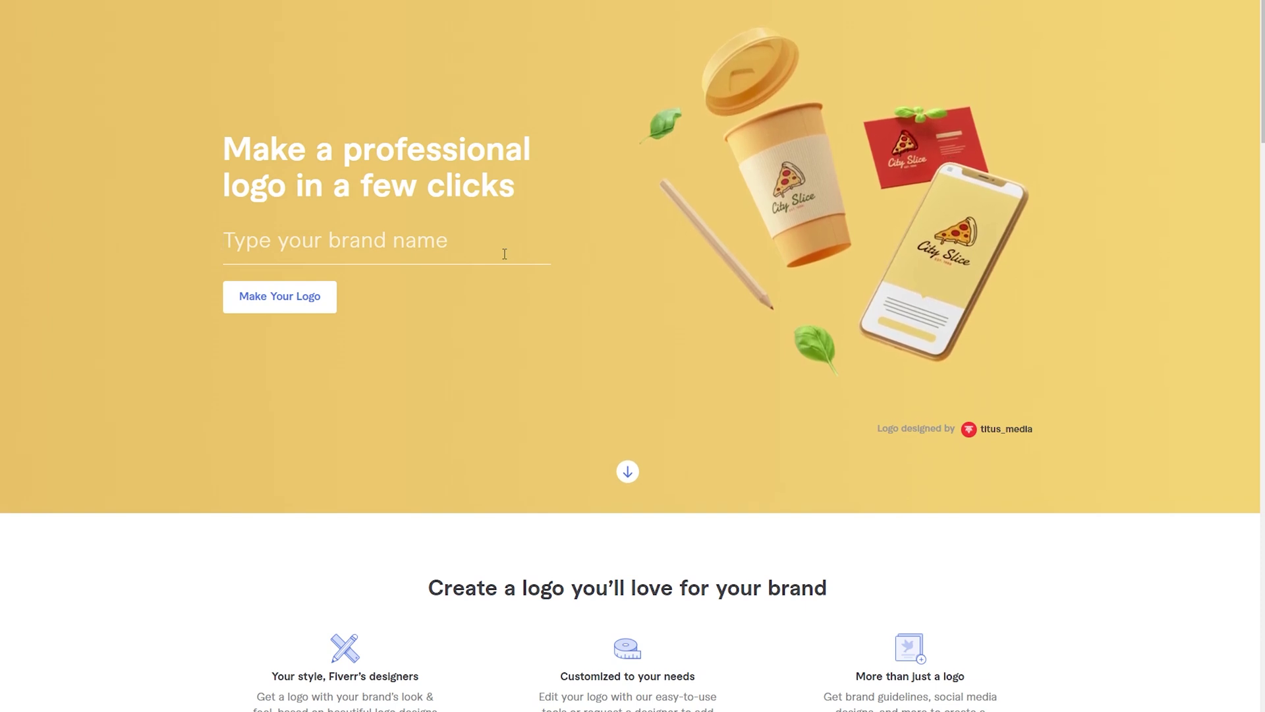
type("ANTHONY TURNHAM")
left_click(304, 310)
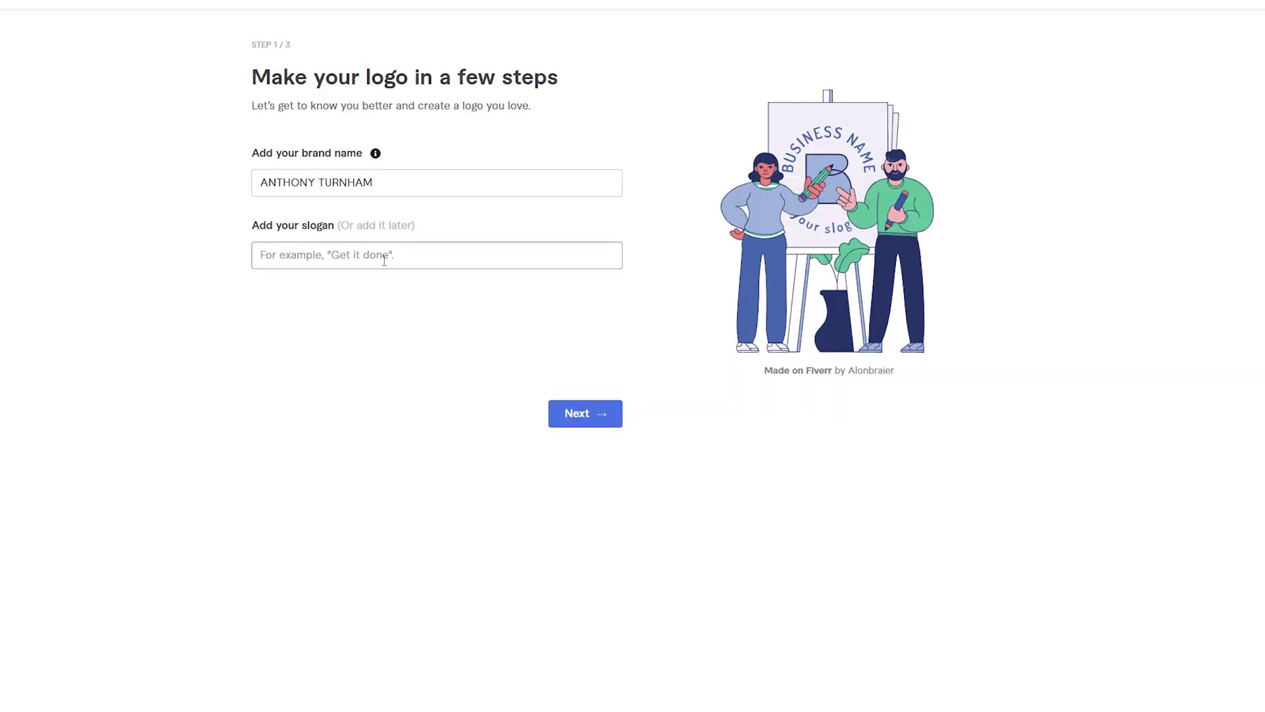
type("PHOTOGRAPHER")
left_click(592, 418)
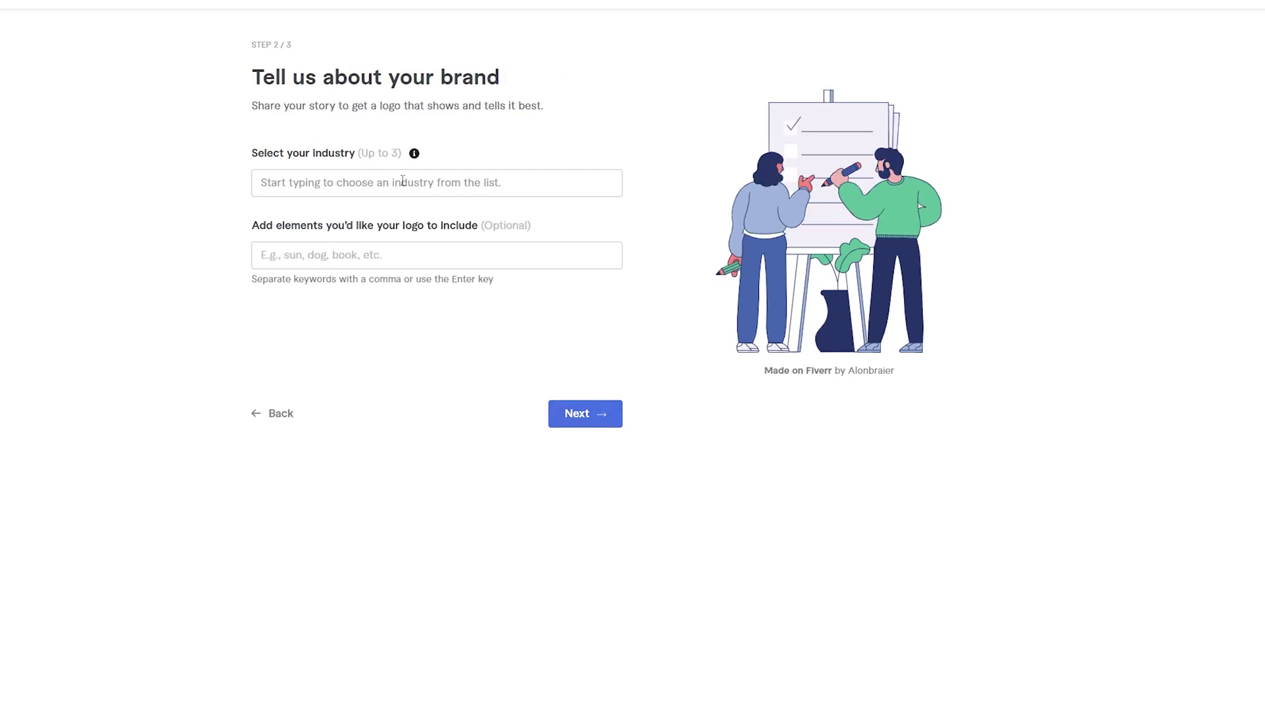
Step: Search the industries for PHOTOGRAPHY, choose Photography Blog/Channel, and continue without adding logo elements
left_click(420, 184)
type("PHOTO")
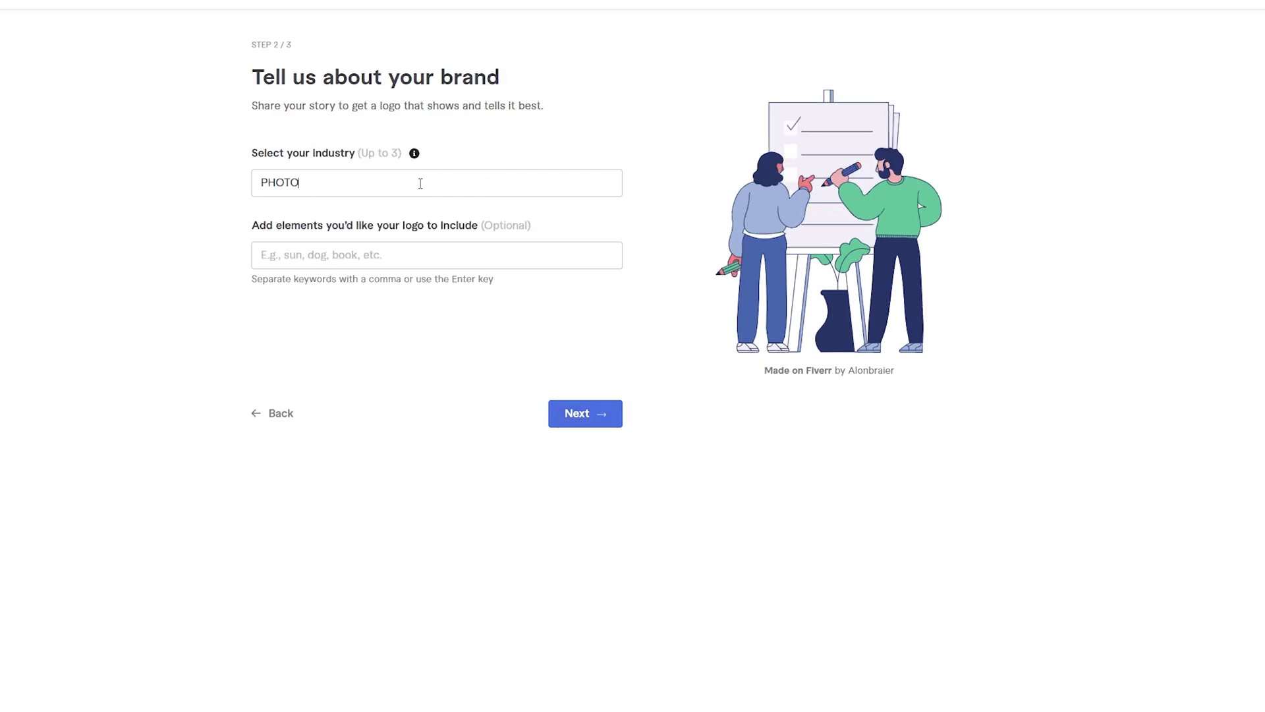
type("GRAPHY")
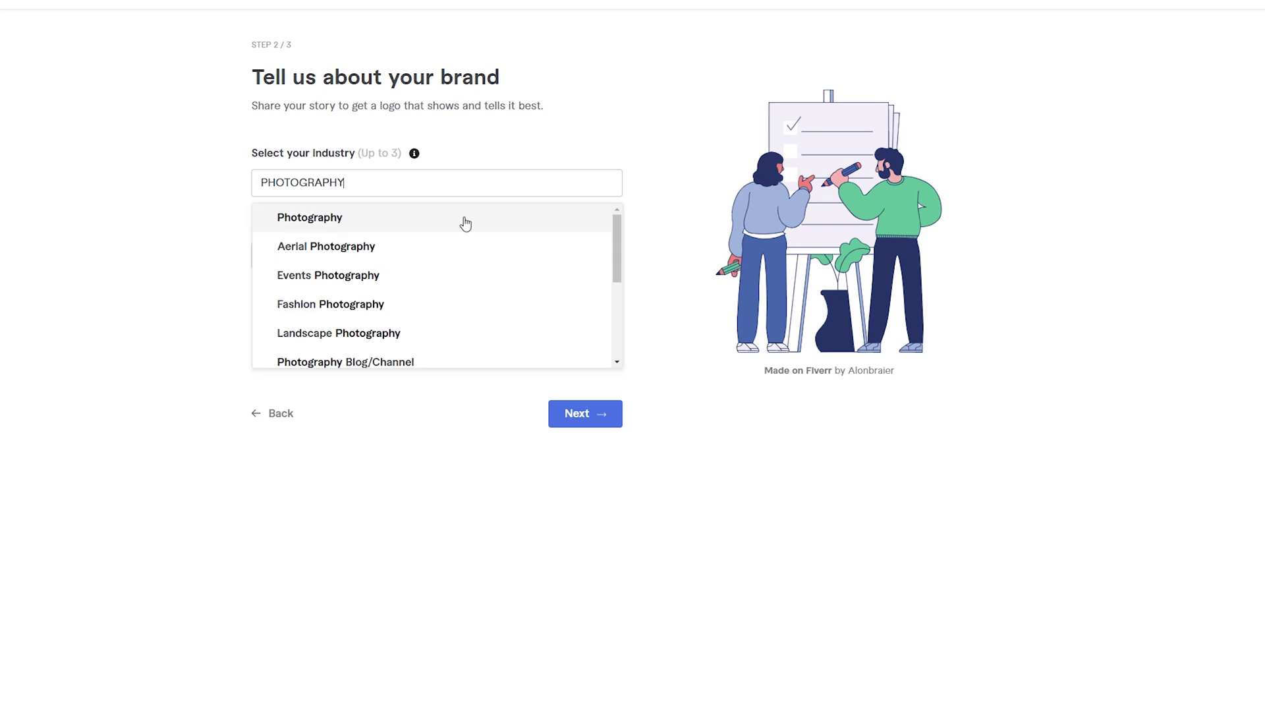
left_click_drag(619, 238, 626, 206)
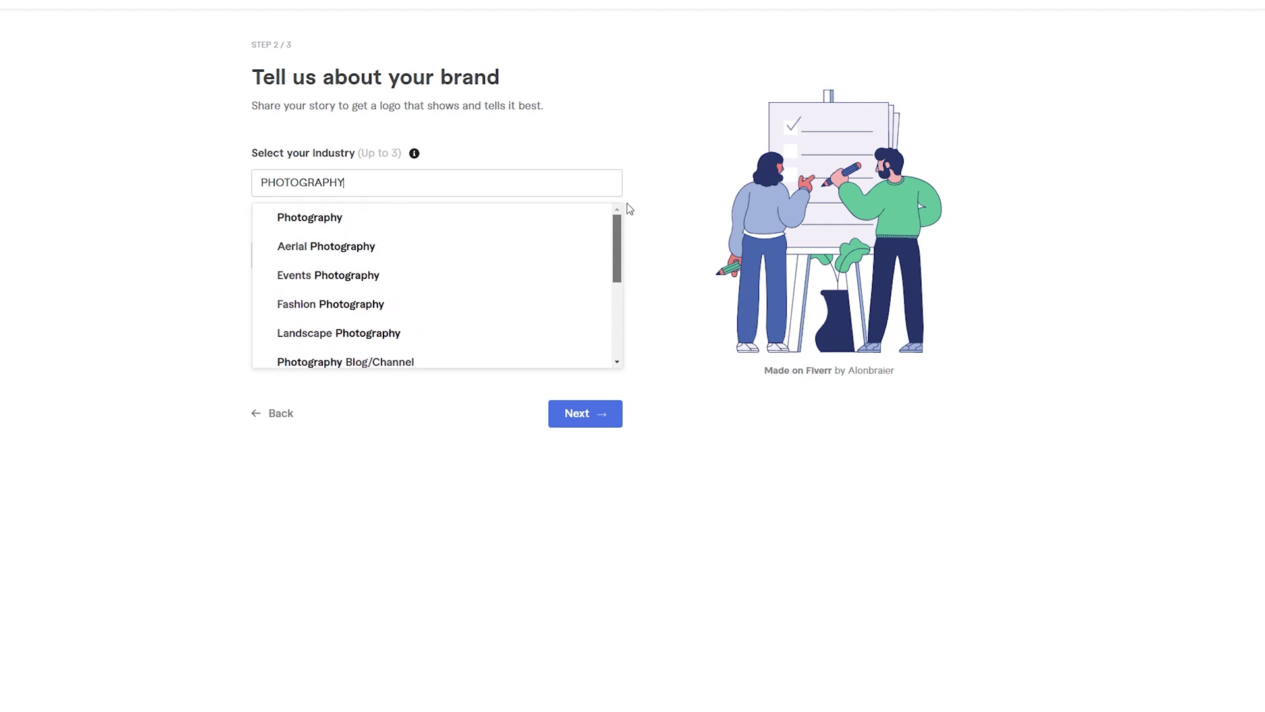
left_click(399, 356)
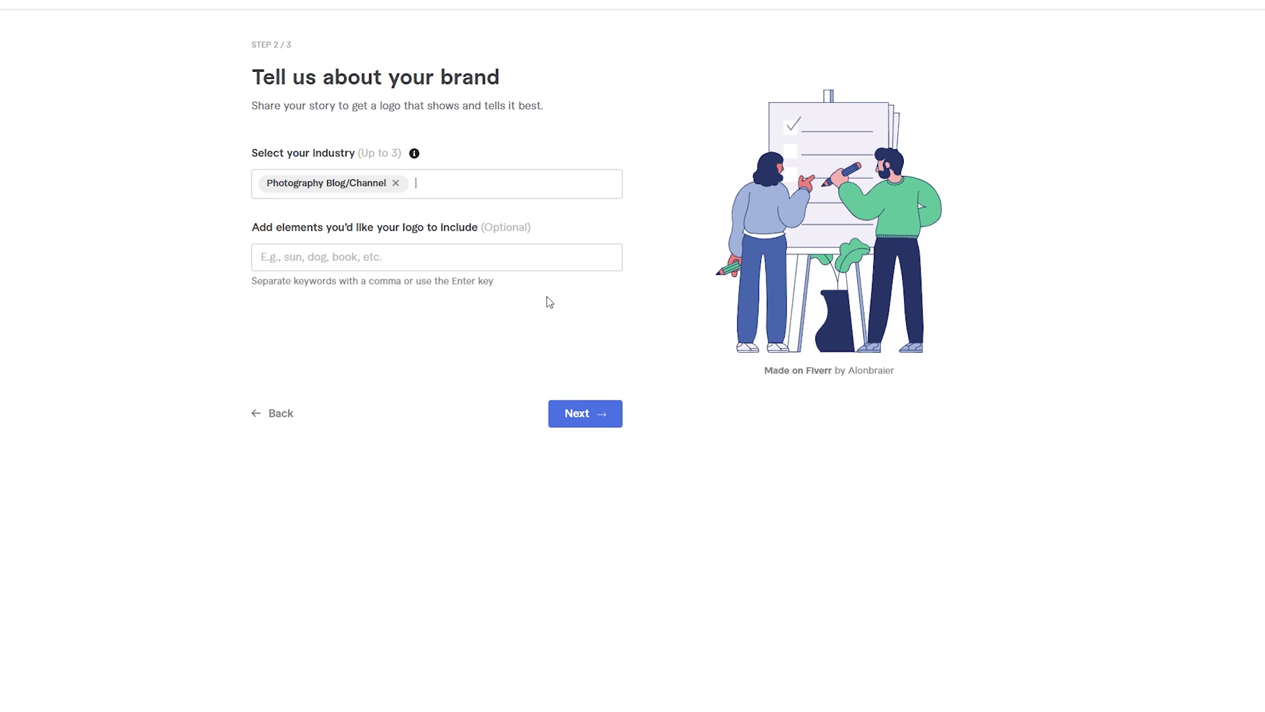
left_click(582, 421)
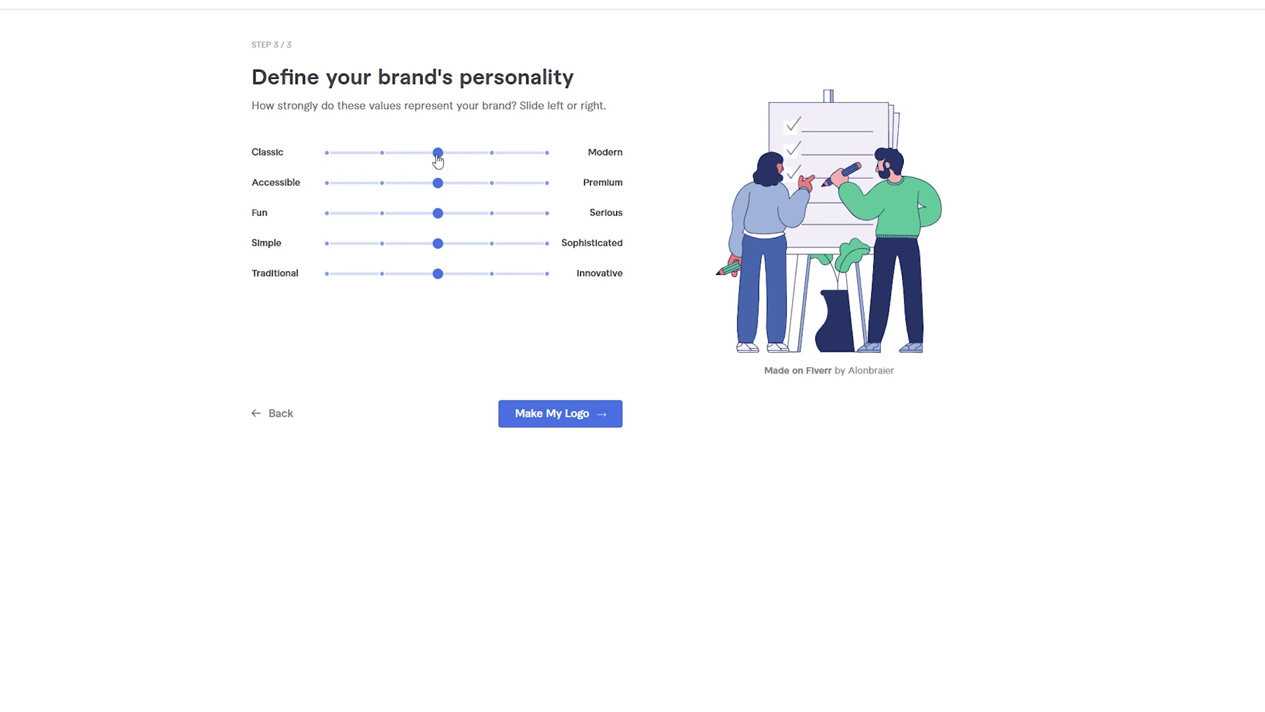
Step: Set the brand personality fully to Modern and one notch towards Simple, and generate the logo designs
left_click_drag(491, 169, 552, 172)
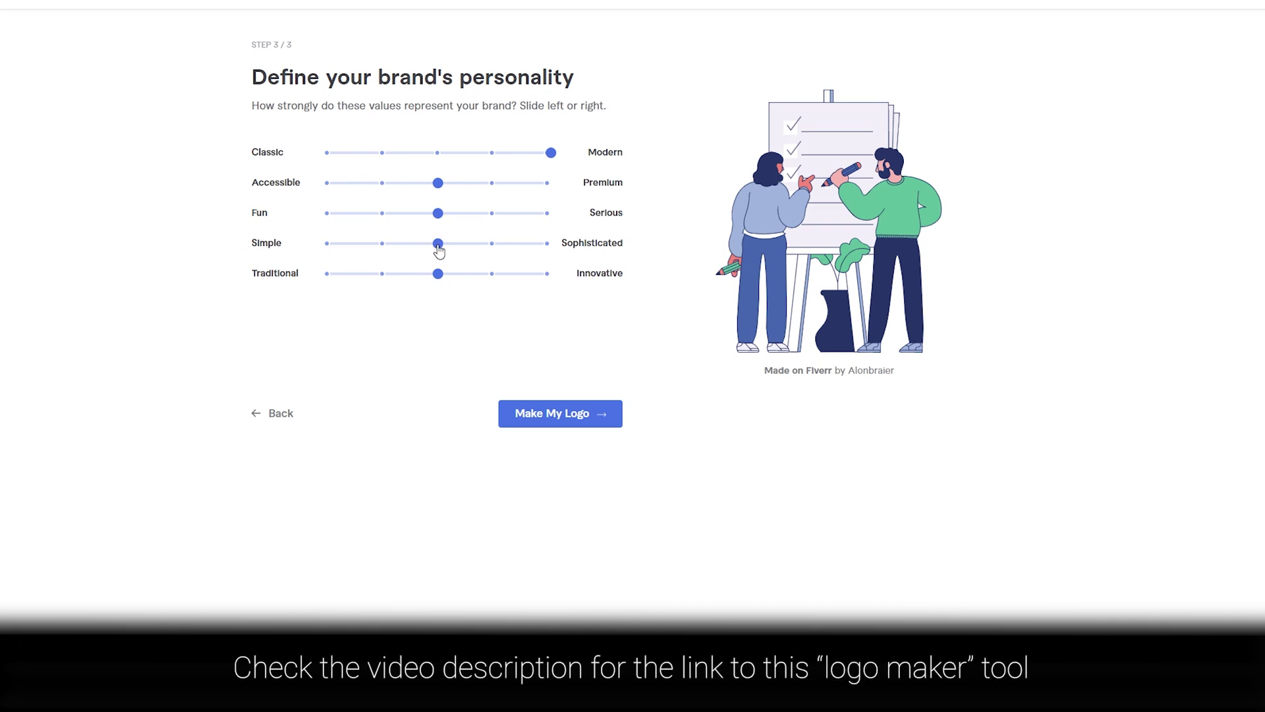
left_click_drag(438, 247, 381, 248)
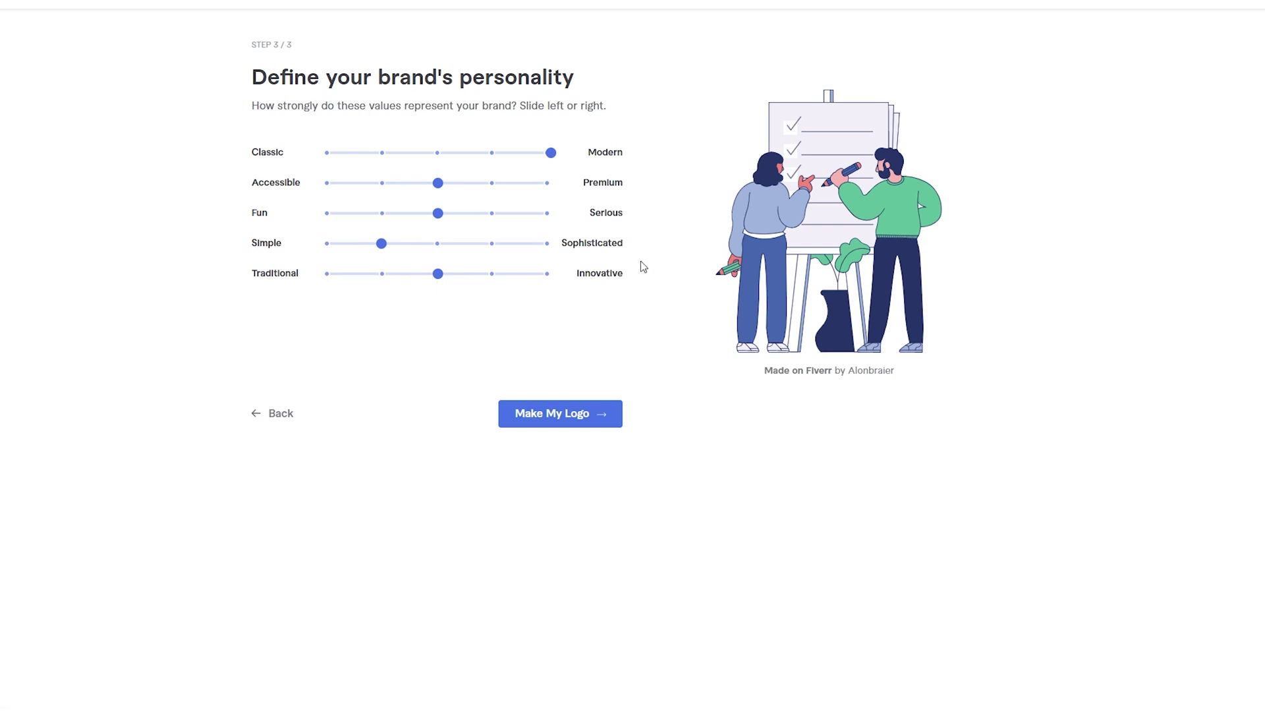
left_click(552, 416)
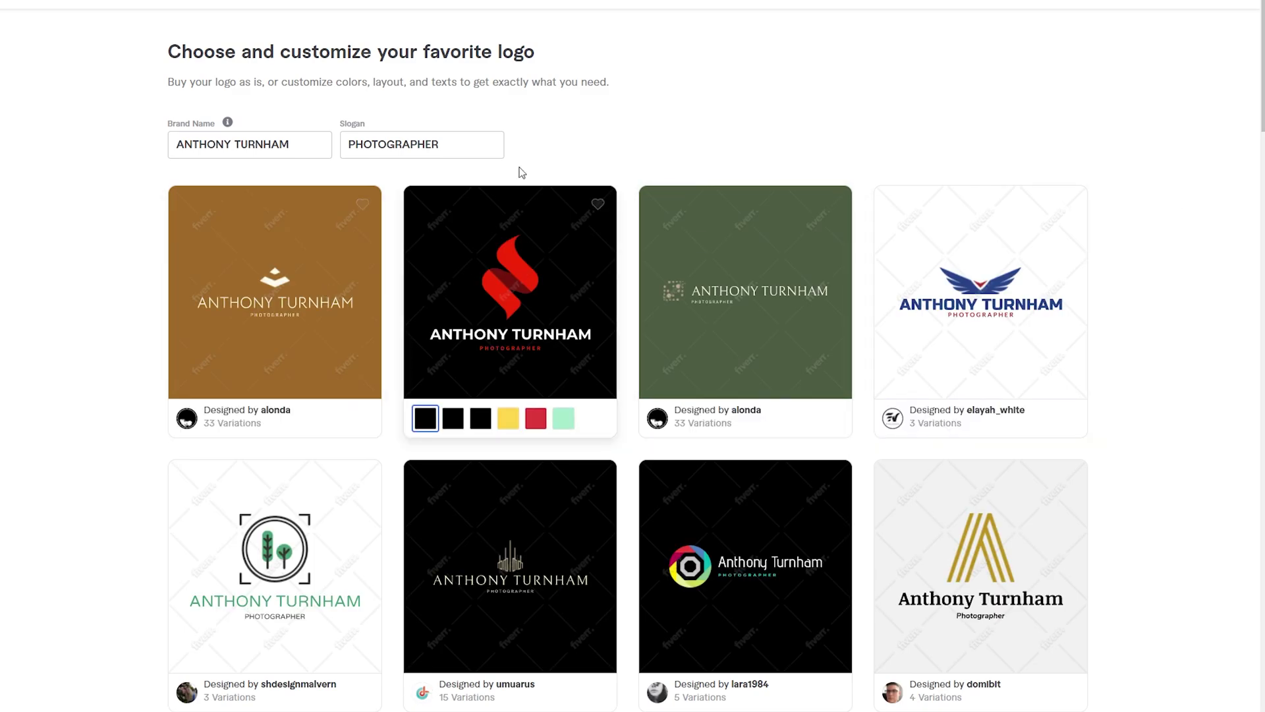
Step: Look through the generated logo designs from the start to the end of the list and back
scroll(1252, 191, "down", 12)
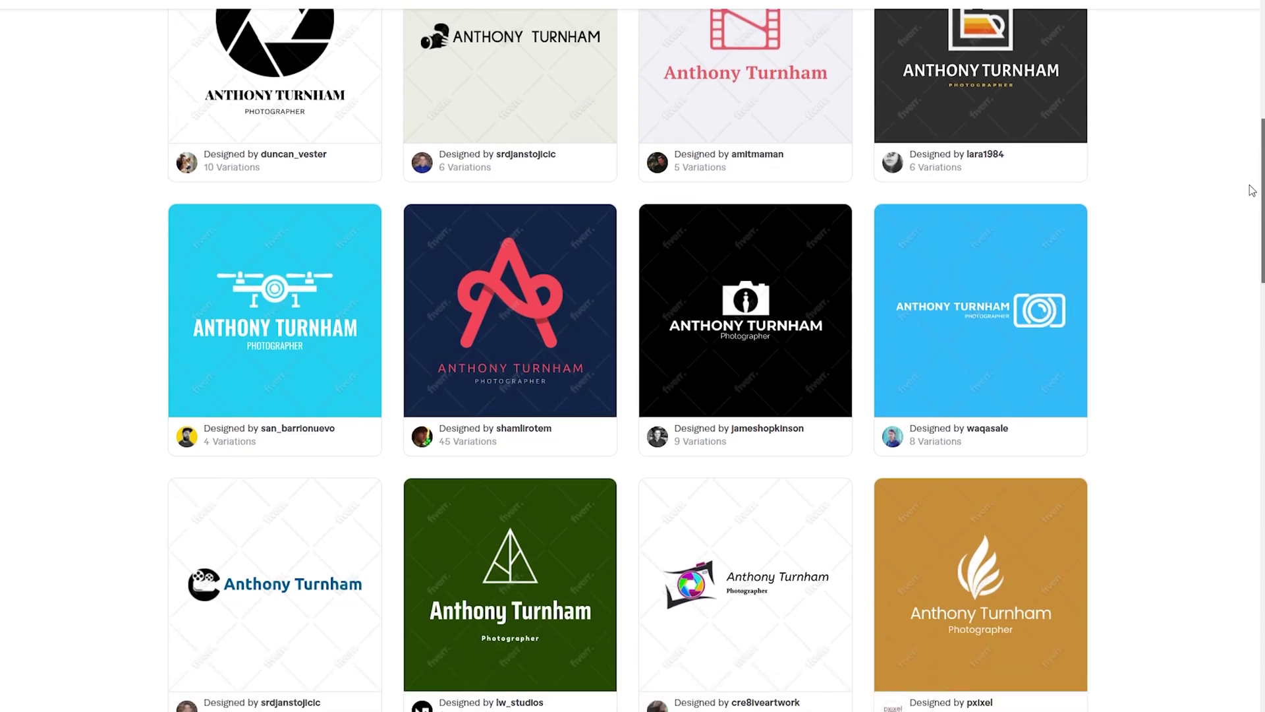
left_click_drag(1252, 191, 1223, 706)
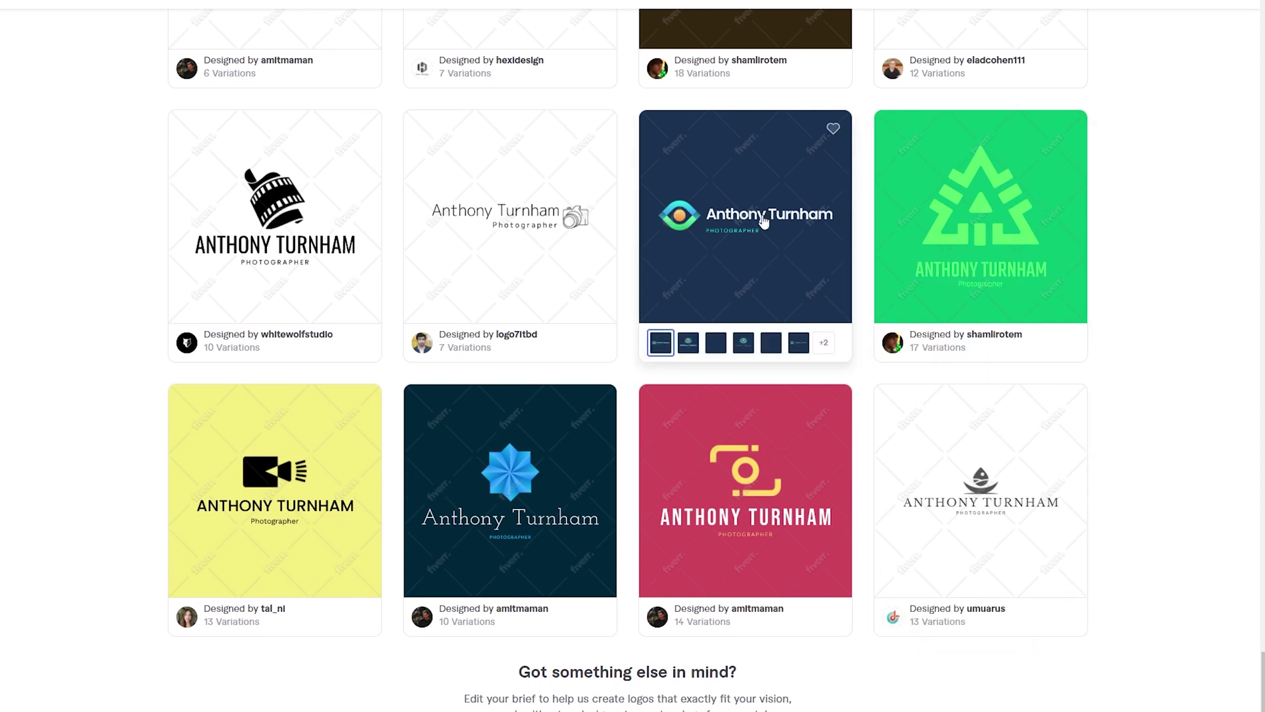
scroll(857, 323, "up", 2)
scroll(862, 327, "up", 10)
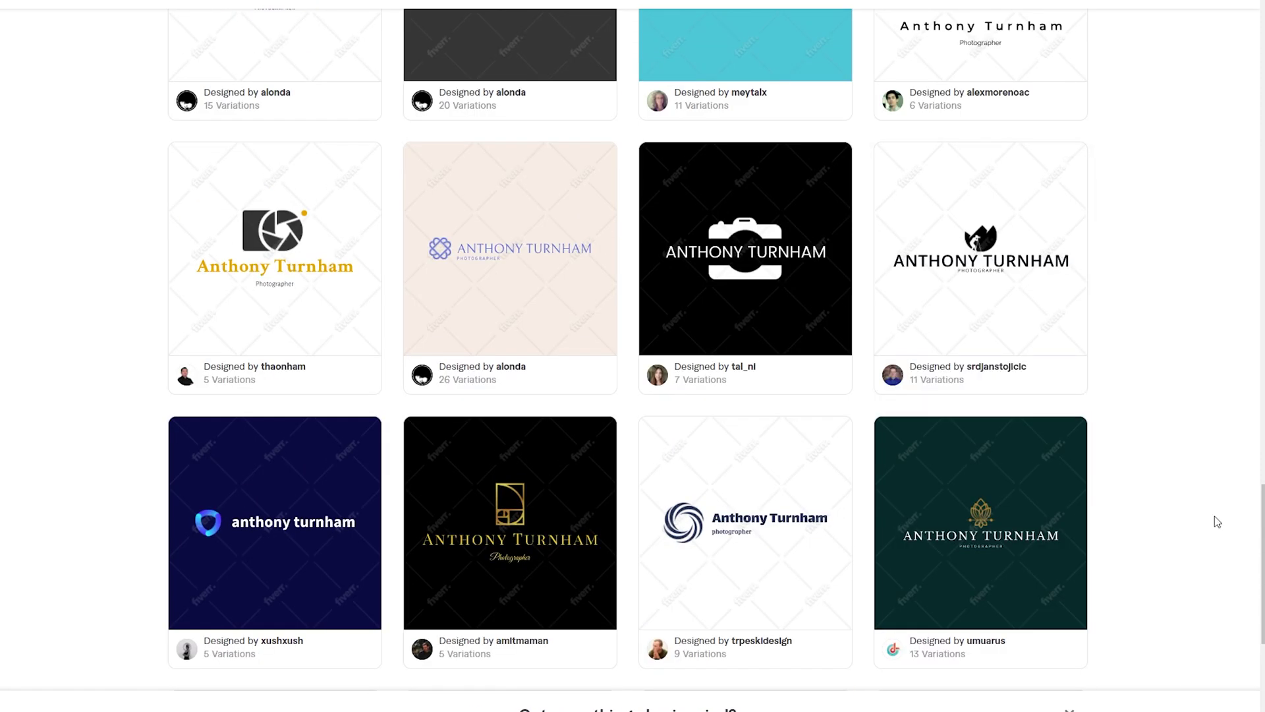
left_click_drag(1258, 553, 1211, 58)
scroll(1120, 86, "up", 1)
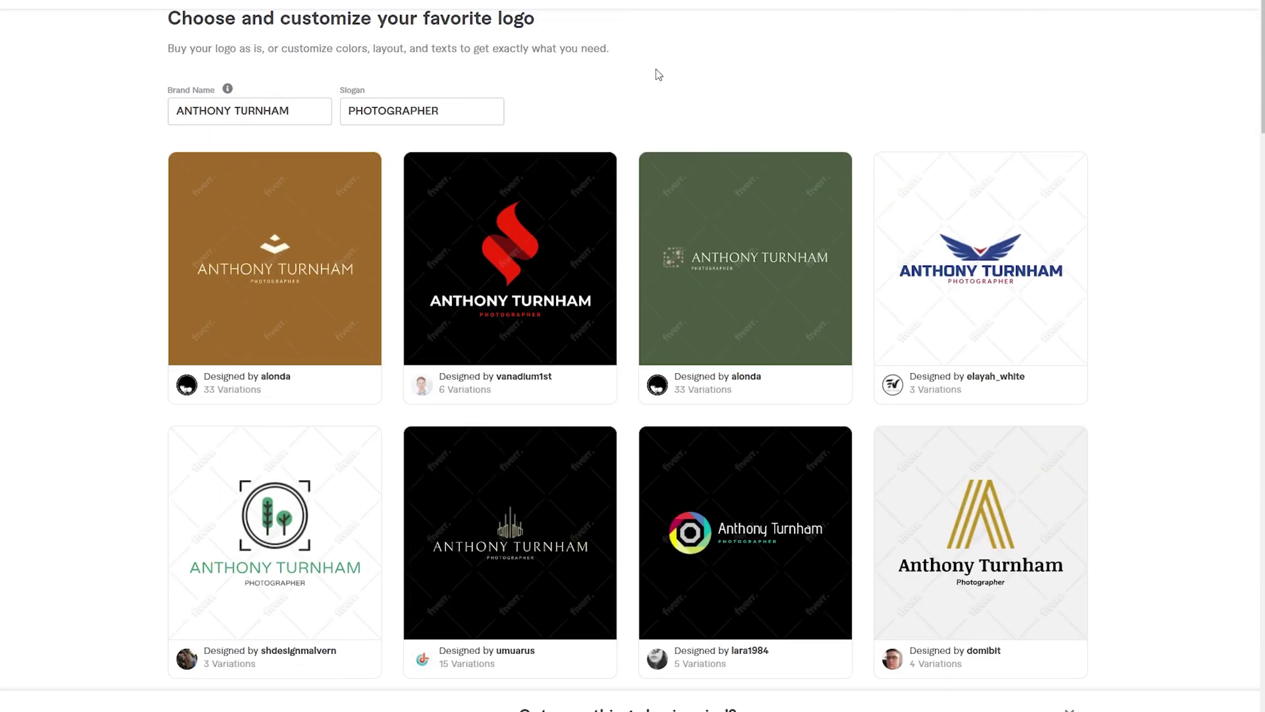
mouse_move(553, 298)
scroll(1239, 98, "down", 9)
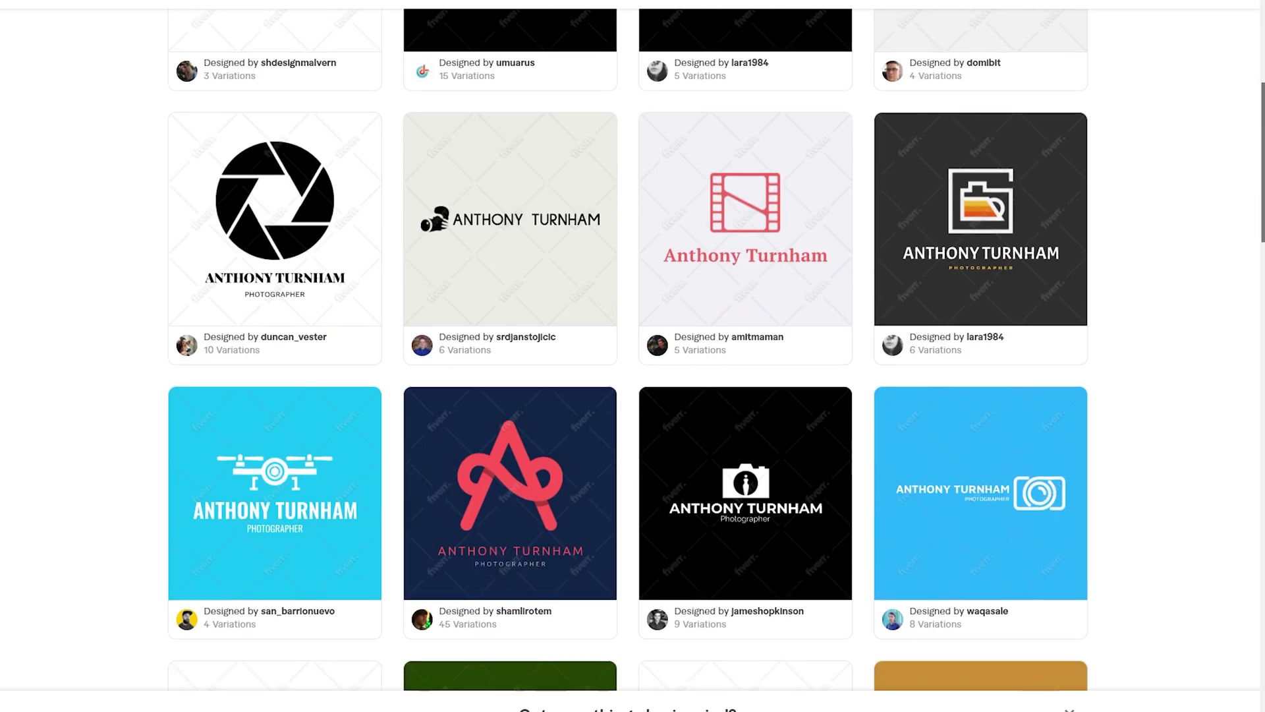
Step: Reopen the brief, set the personality slightly Classic, fully Premium, slightly Sophisticated and fully Innovative, and regenerate the logos
left_click_drag(1262, 174, 1262, 709)
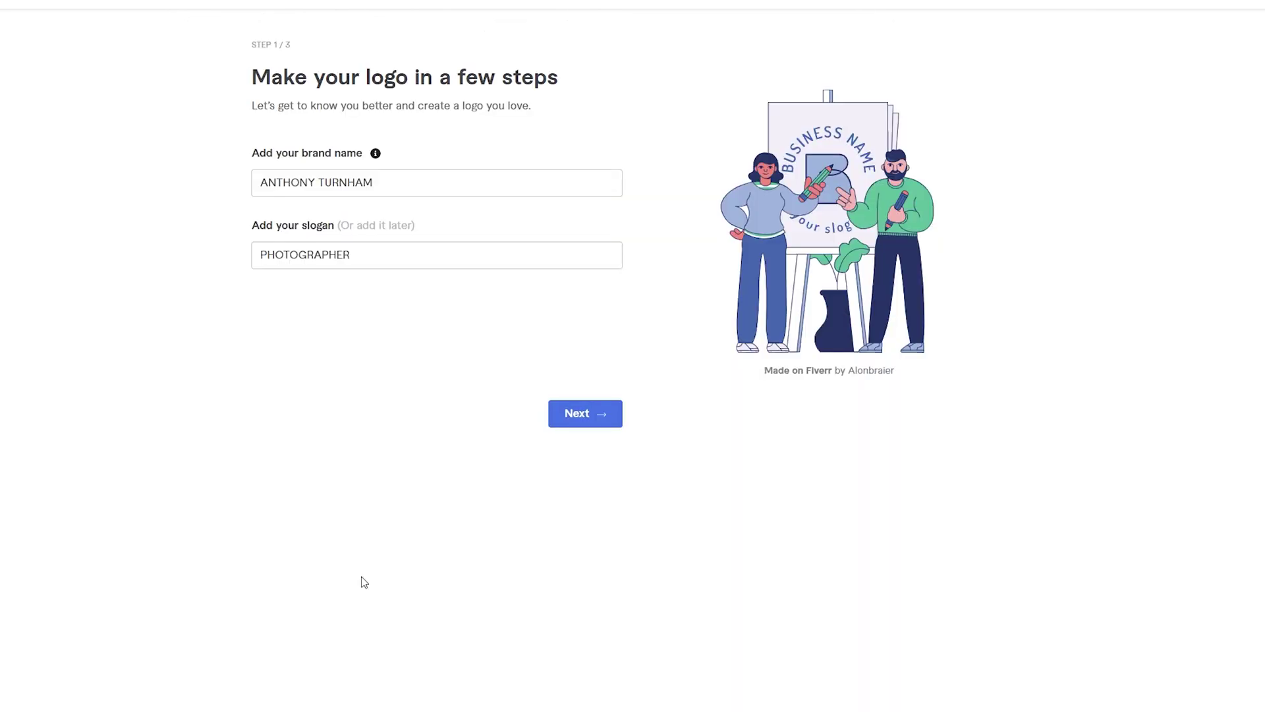
left_click(570, 414)
left_click(570, 413)
left_click_drag(440, 189, 397, 140)
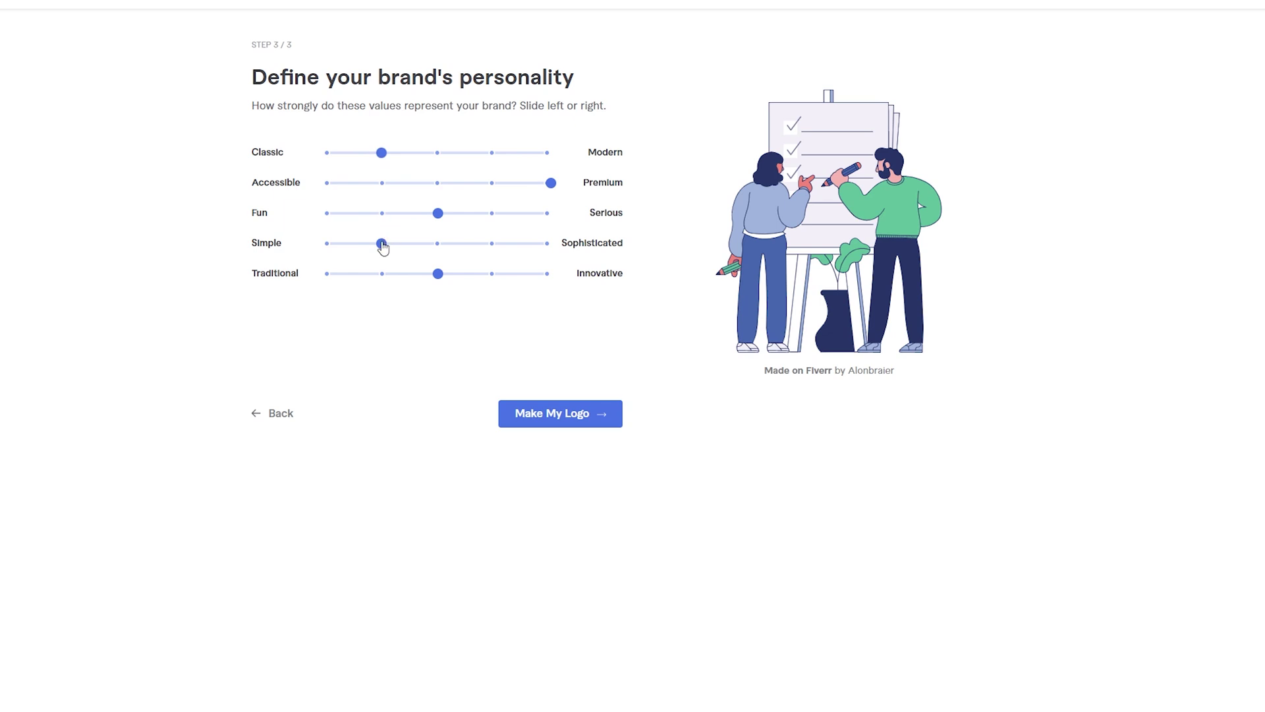
left_click_drag(440, 280, 552, 276)
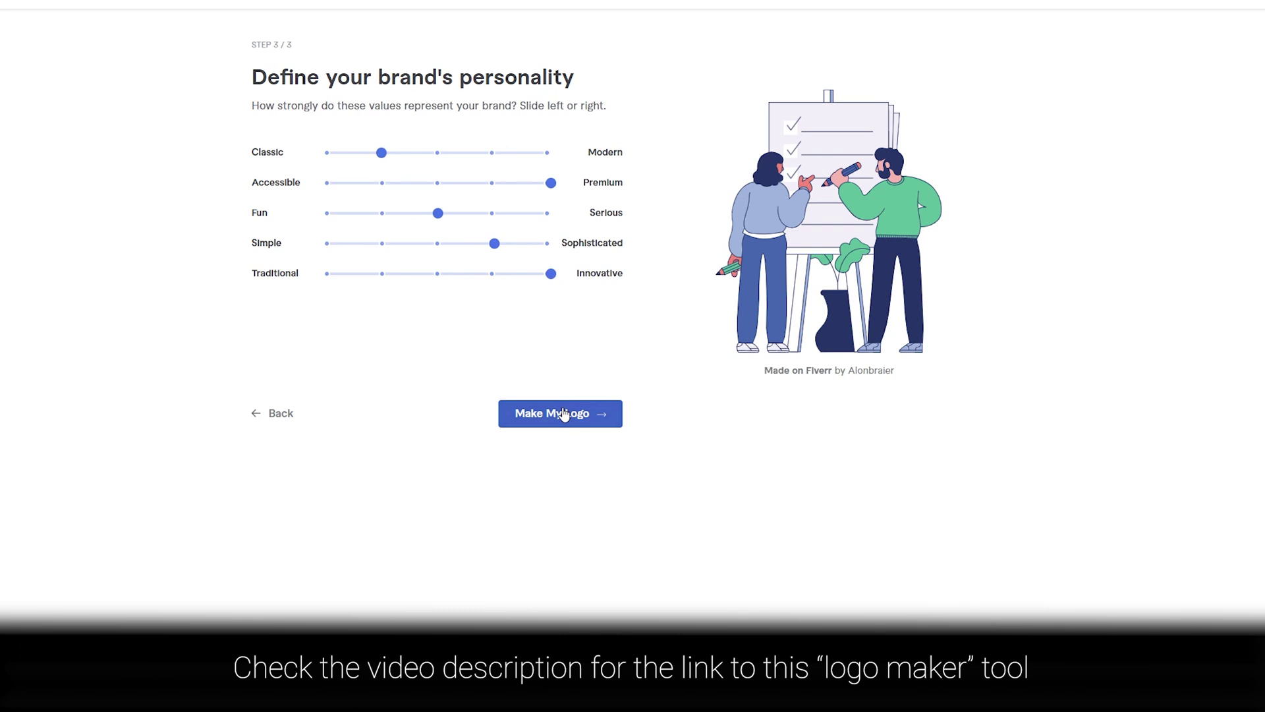
left_click(564, 413)
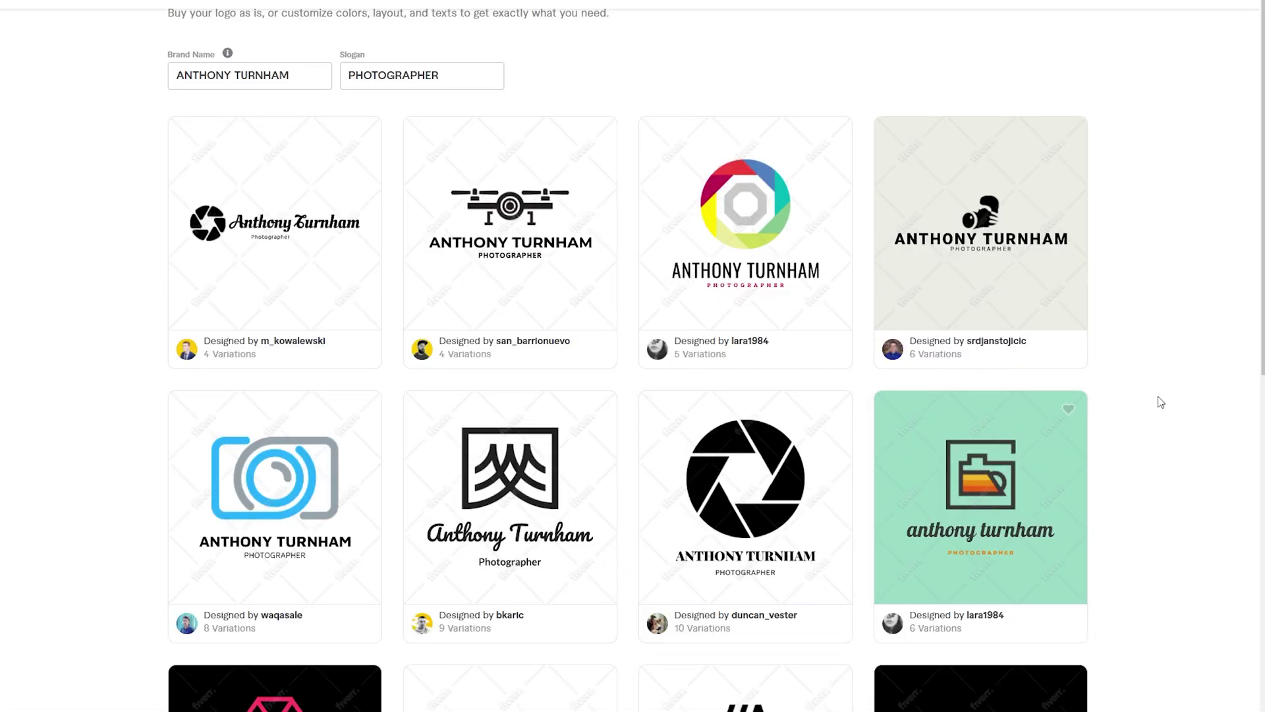
Step: Open the black-on-white logo with the striped letter A and view its mockups
scroll(1147, 461, "down", 4)
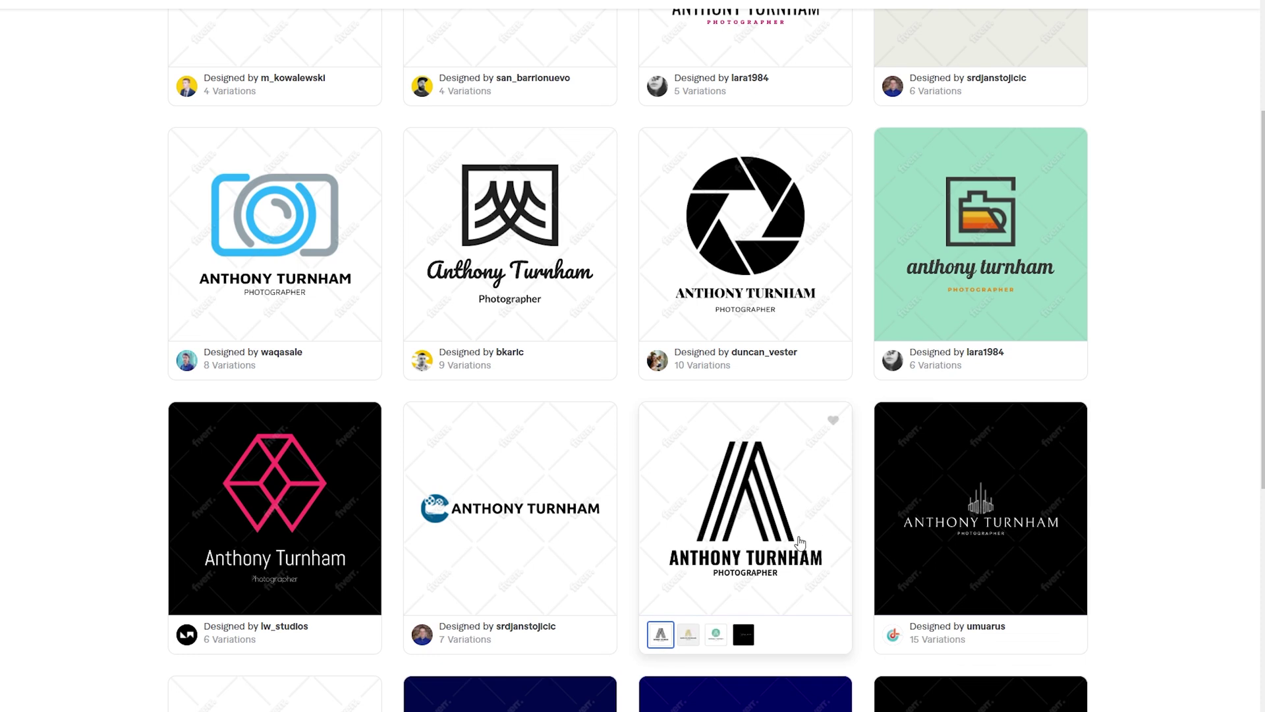
left_click(739, 507)
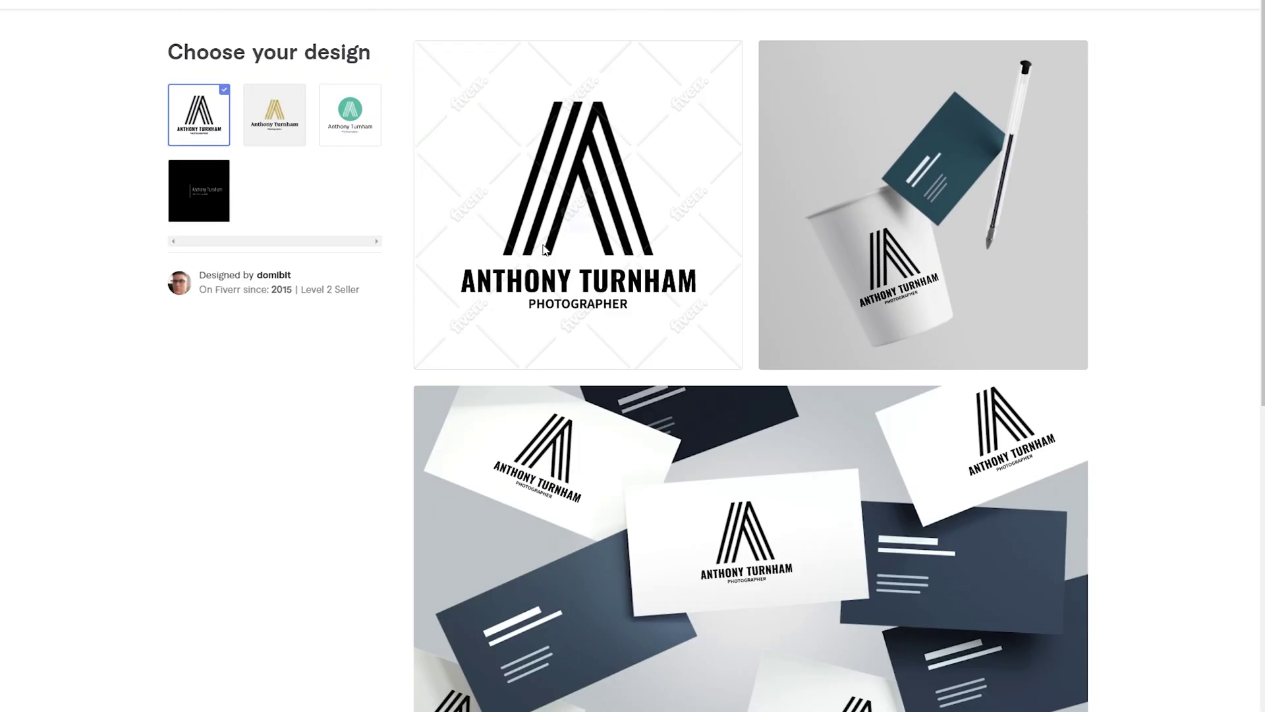
scroll(1252, 132, "down", 2)
mouse_move(1259, 55)
left_mouse_down()
mouse_move(1258, 433)
mouse_move(1260, 56)
left_mouse_up()
Step: Open the buy and download packages for the striped A logo and highlight the Essential package's price
mouse_move(522, 107)
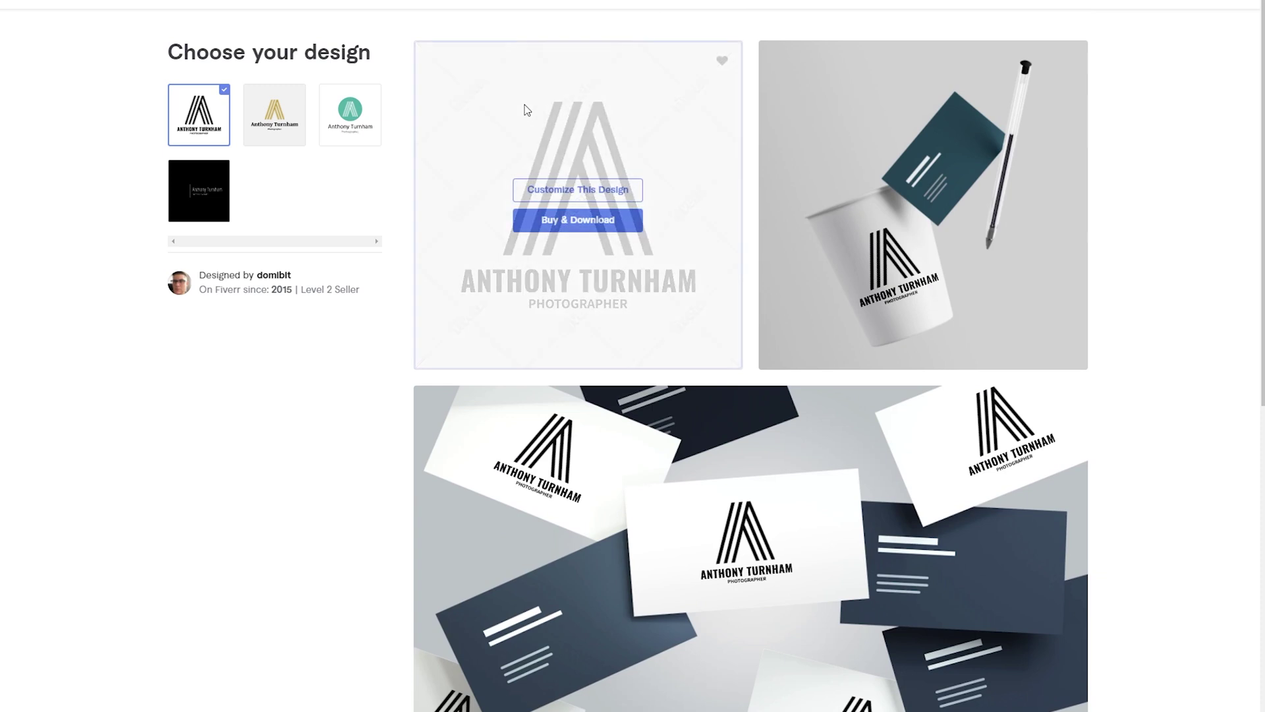
left_click(610, 224)
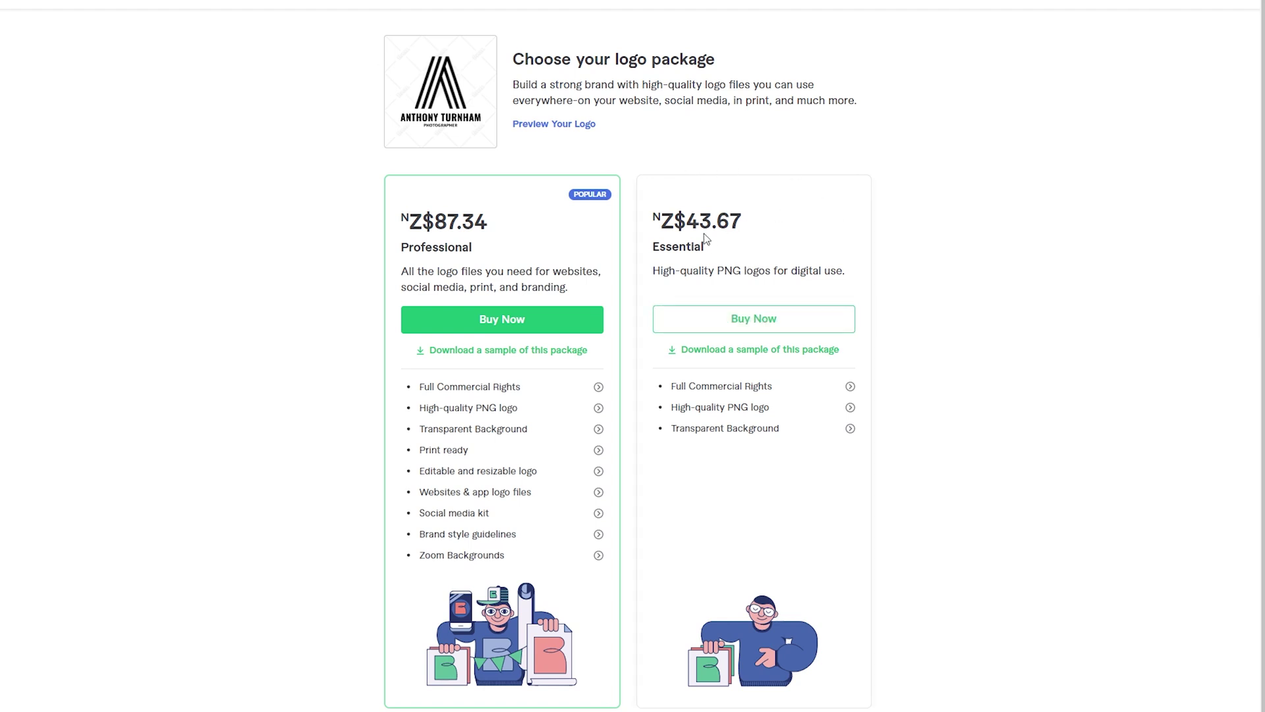
left_click_drag(687, 221, 744, 239)
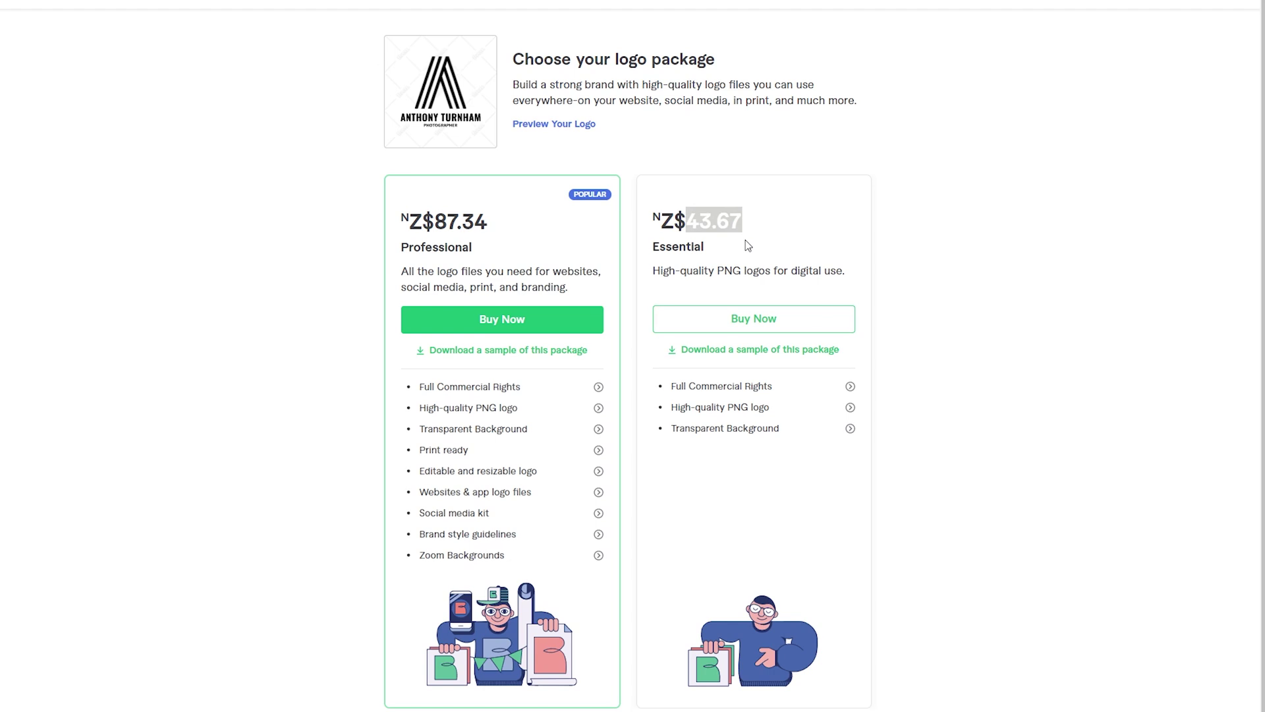